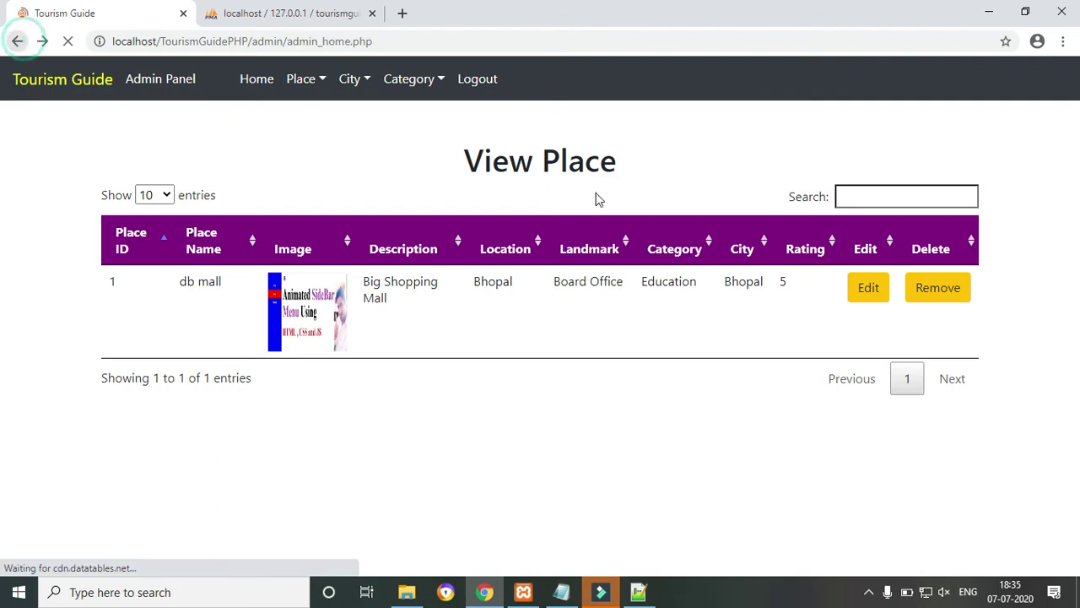
# Check the Total Places, Total Cities and Total Category links, finding Total Category opens viewplace.php.
pyautogui.click(226, 279)
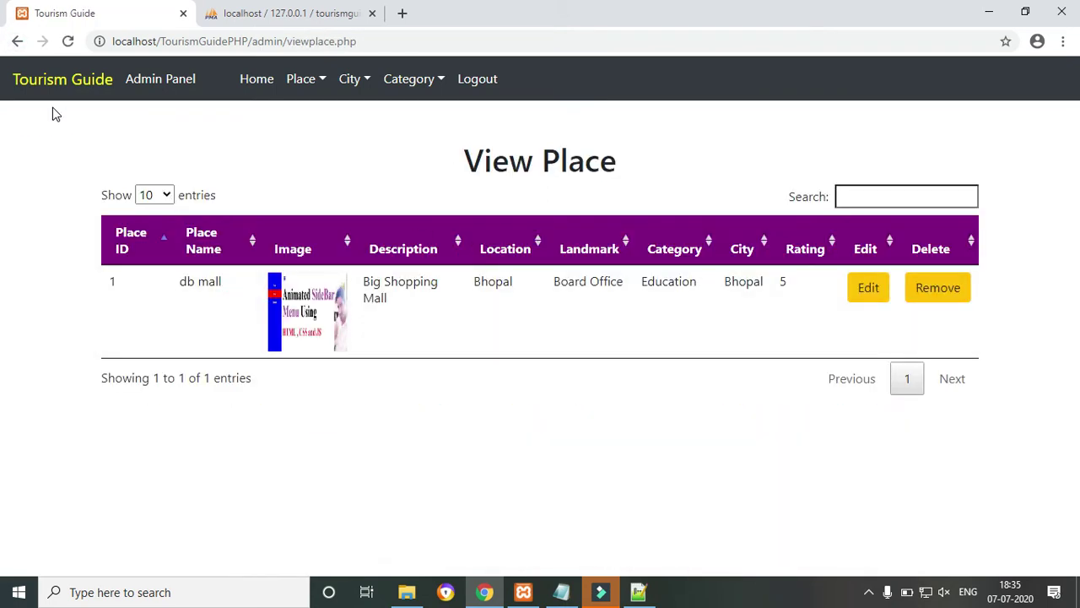
pyautogui.click(17, 42)
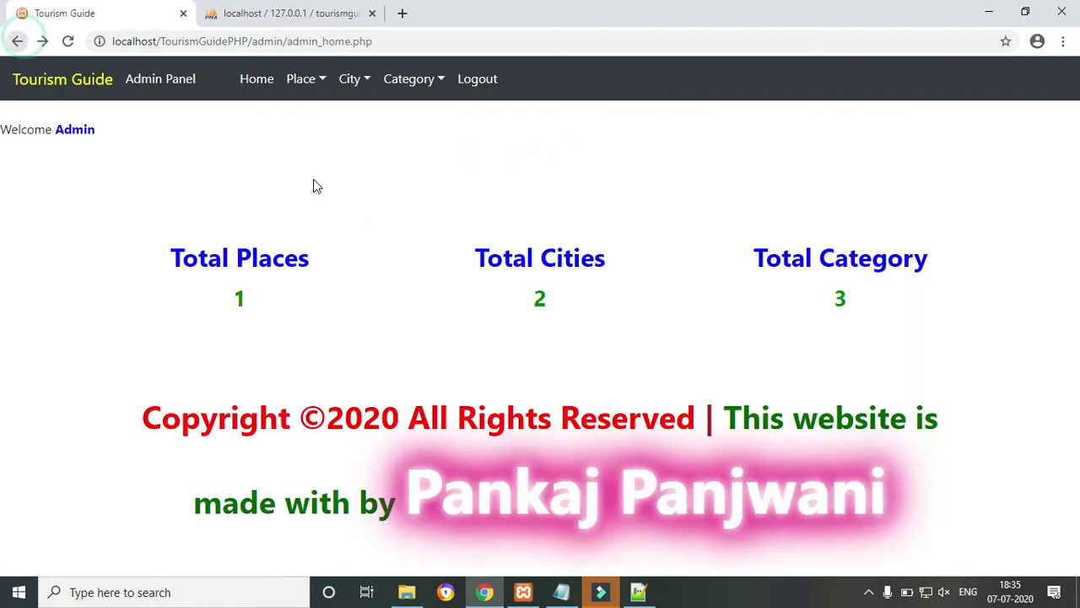
pyautogui.click(554, 267)
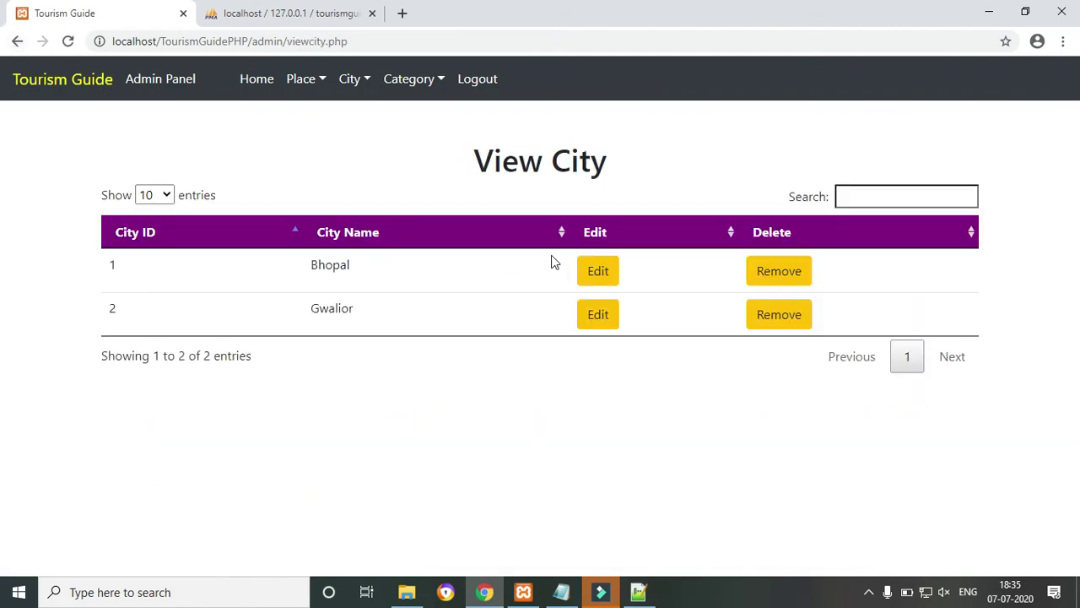
pyautogui.click(16, 42)
pyautogui.click(847, 257)
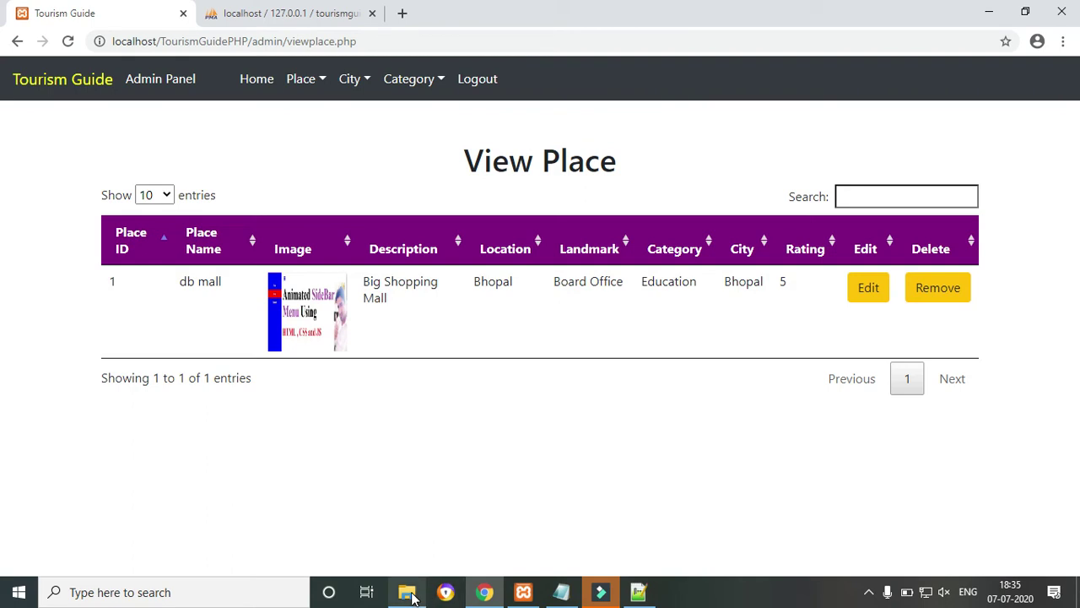
# Open admin_home.php from the TourismGuidePHP admin folder with Notepad++.
pyautogui.moveTo(407, 592)
pyautogui.click(414, 506)
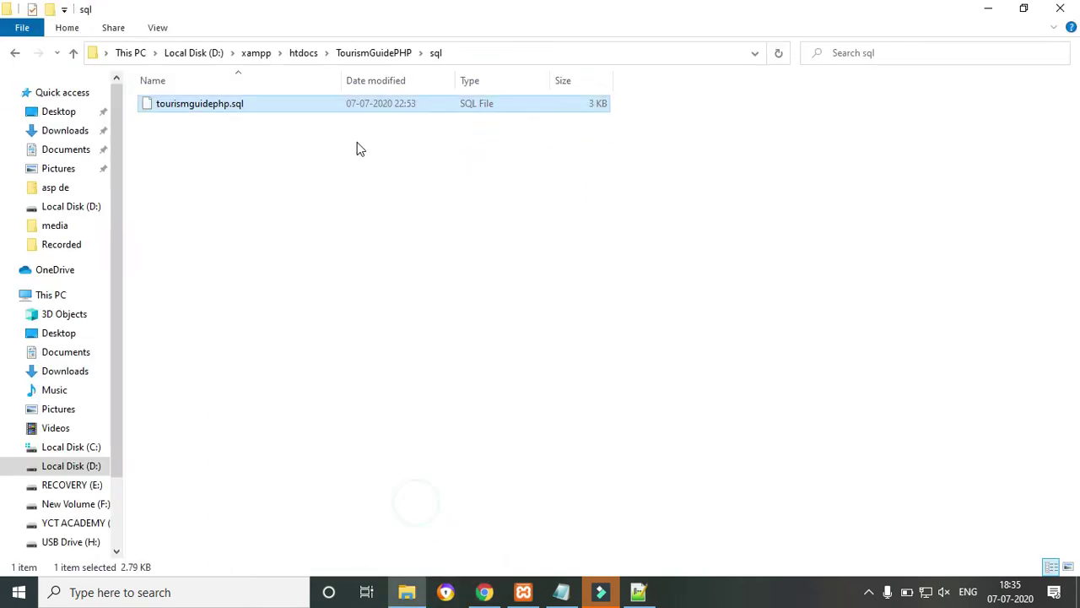
pyautogui.click(353, 54)
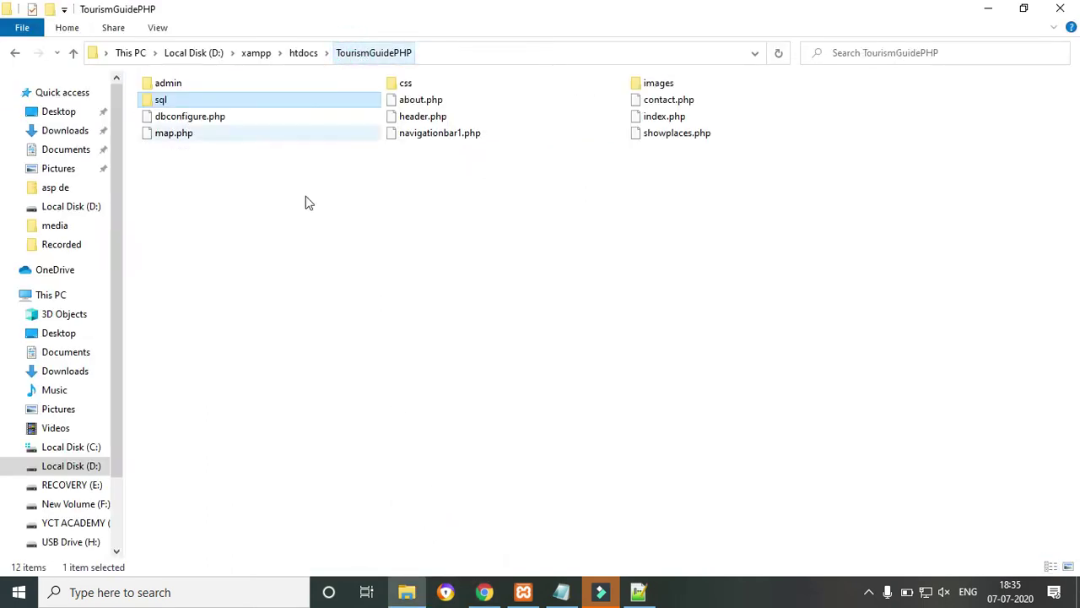
pyautogui.doubleClick(185, 84)
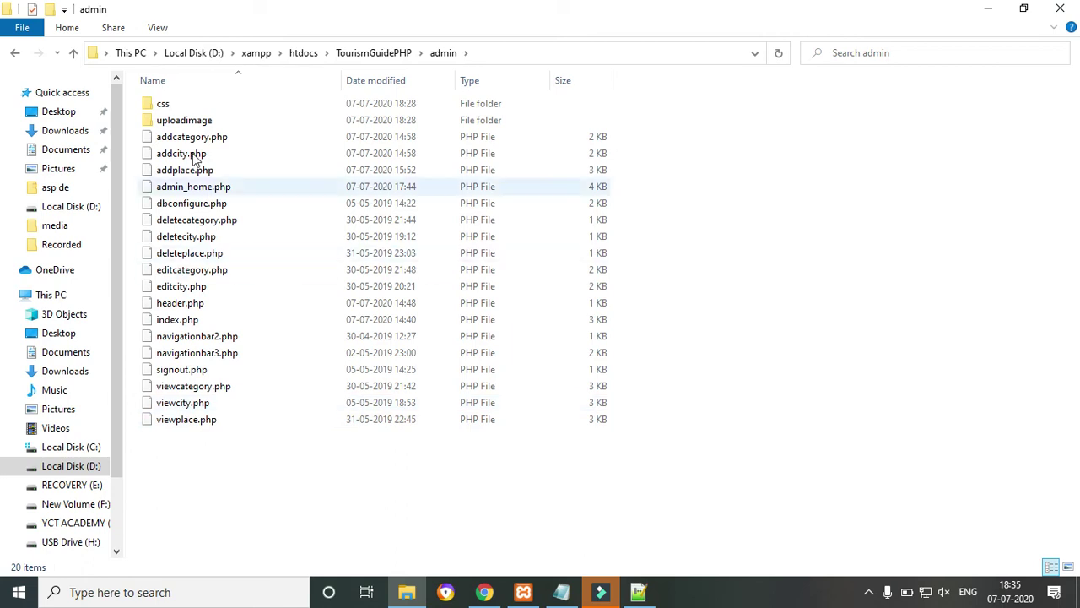
pyautogui.rightClick(177, 188)
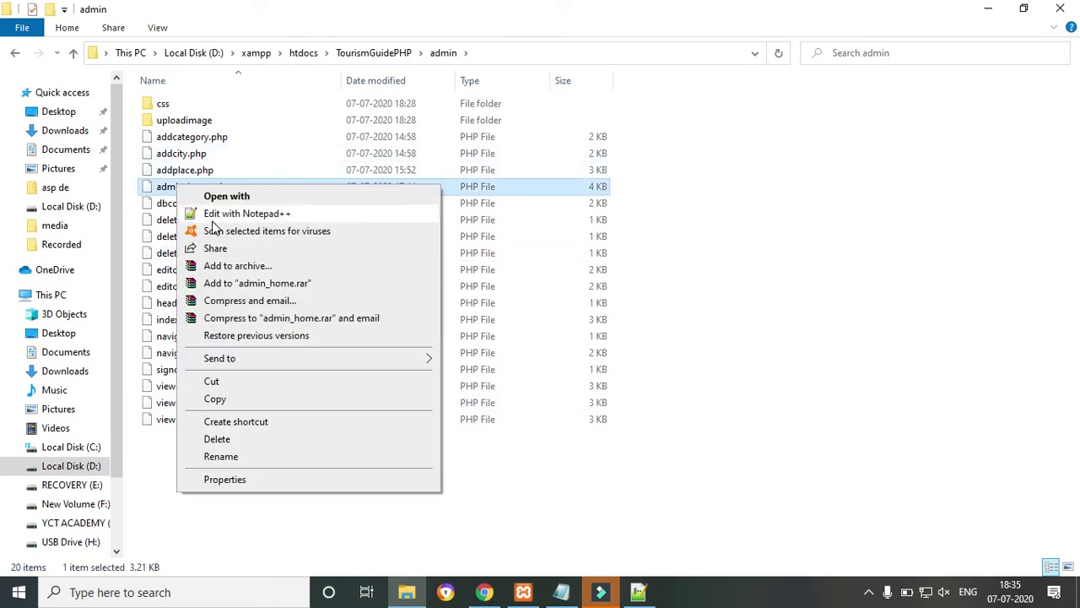
pyautogui.click(216, 216)
# Change the line 72 Total Category link from viewplace.php to viewcategory.php and save the file.
pyautogui.moveTo(1063, 125); pyautogui.dragTo(1068, 316)
pyautogui.moveTo(3, 318); pyautogui.dragTo(3, 358)
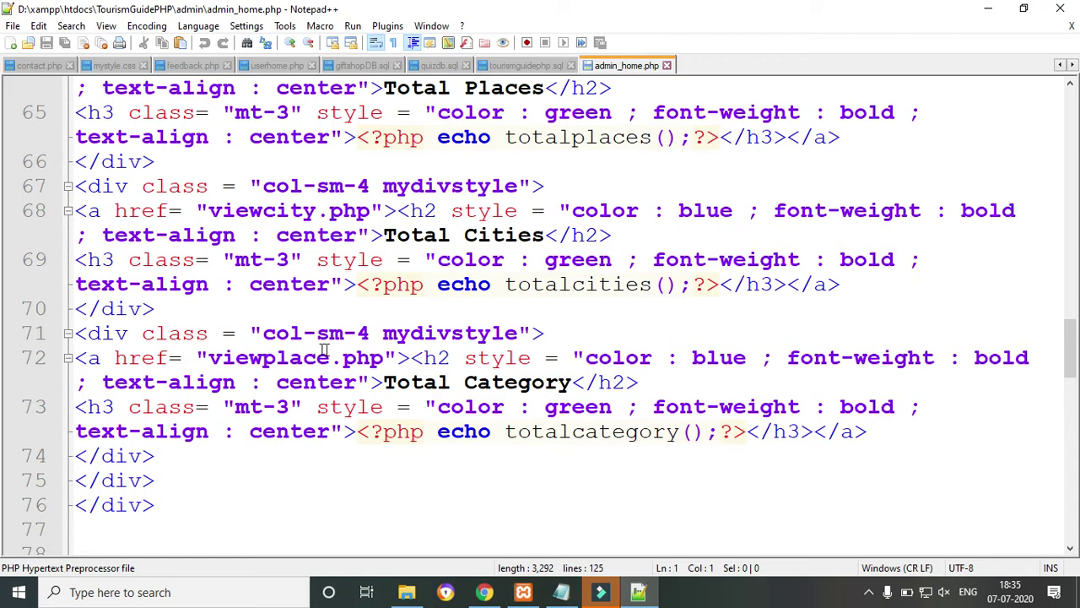
pyautogui.moveTo(263, 358); pyautogui.dragTo(331, 358)
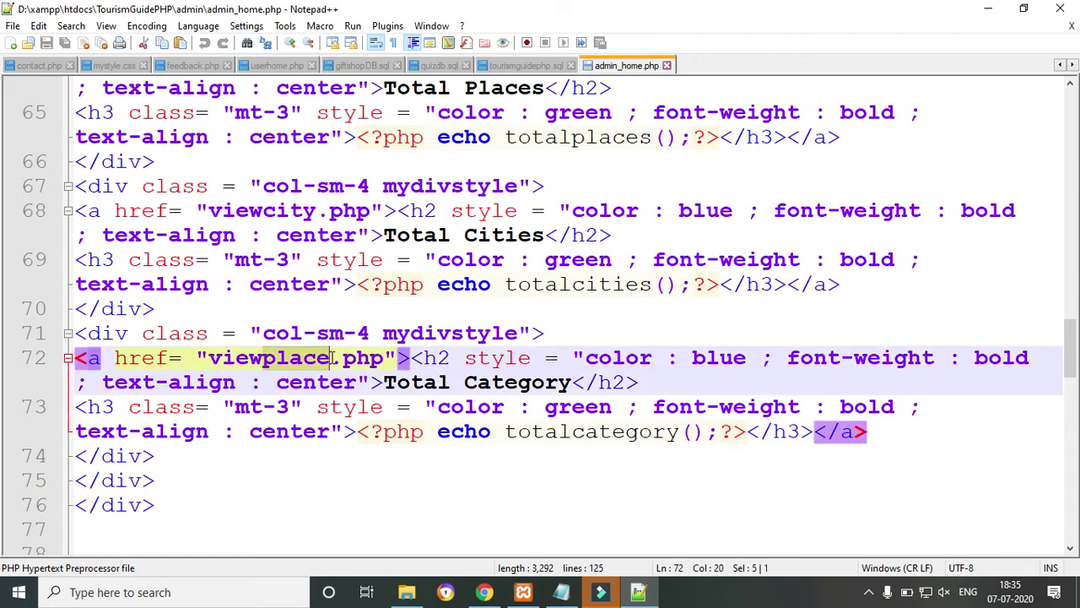
pyautogui.write('catego')
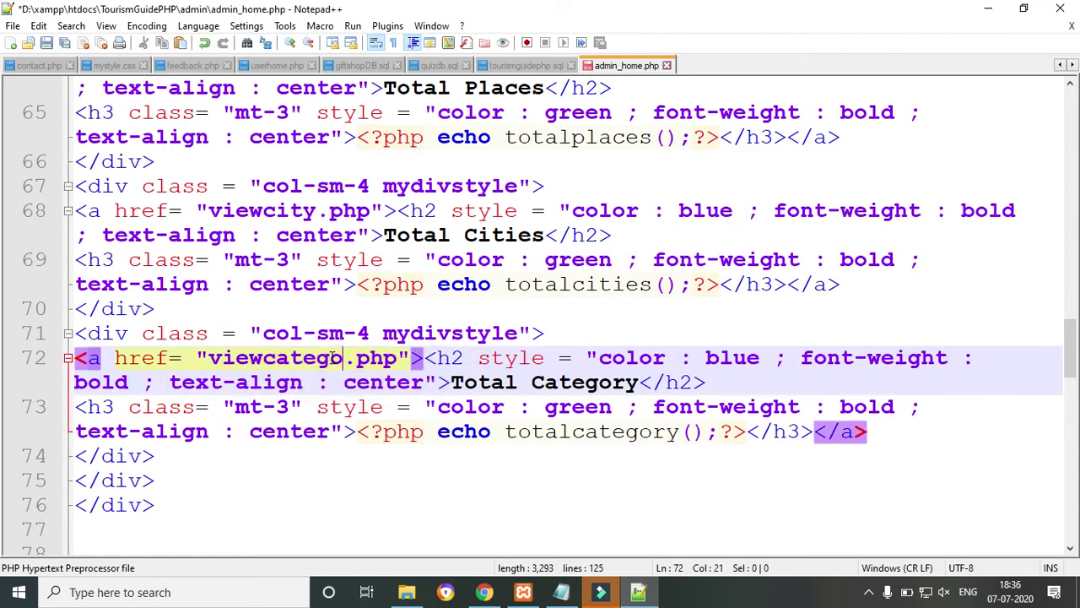
pyautogui.write('ry')
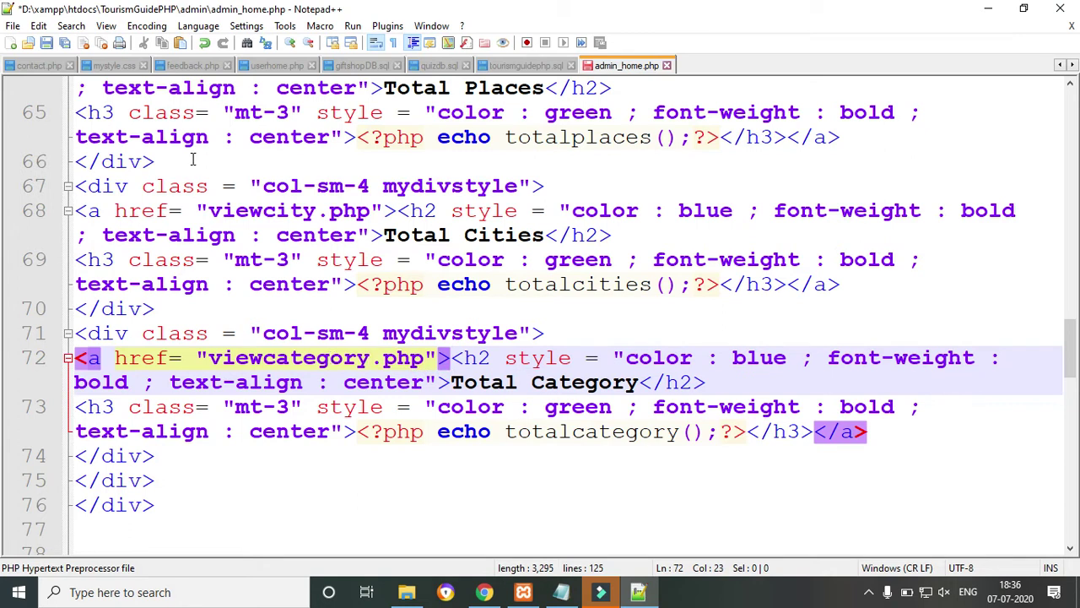
pyautogui.click(46, 44)
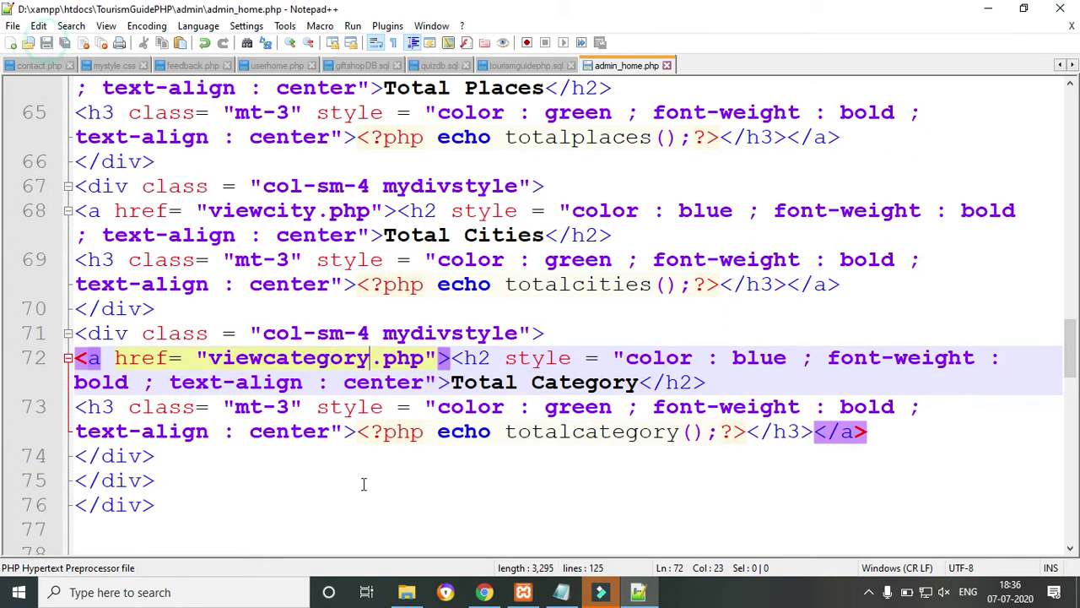
pyautogui.click(486, 595)
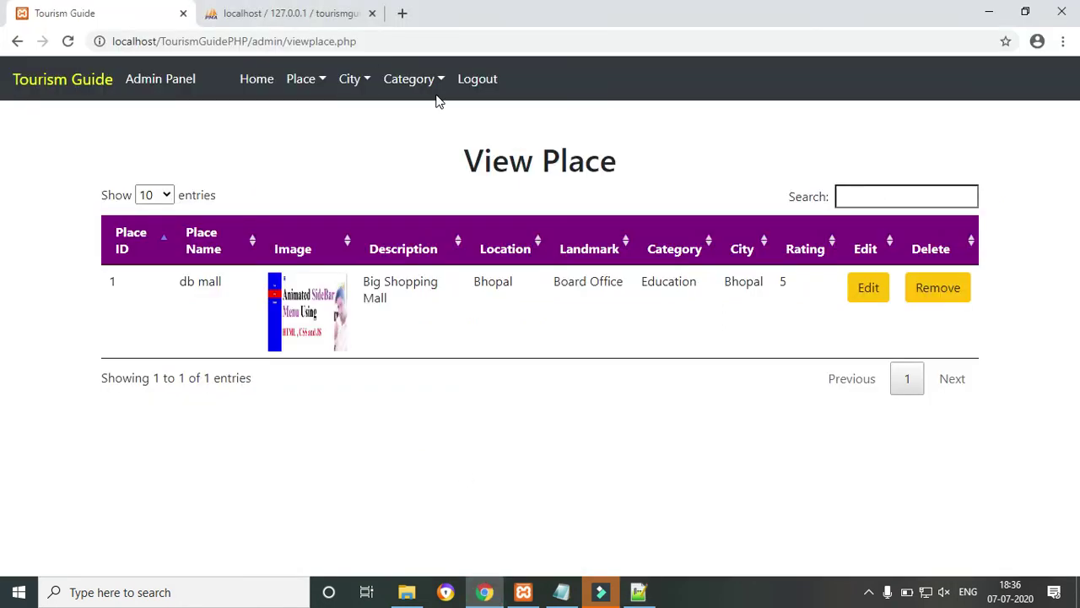
# Reload the admin panel and confirm Total Category now opens the View Category list.
pyautogui.click(434, 48)
pyautogui.press('Return')
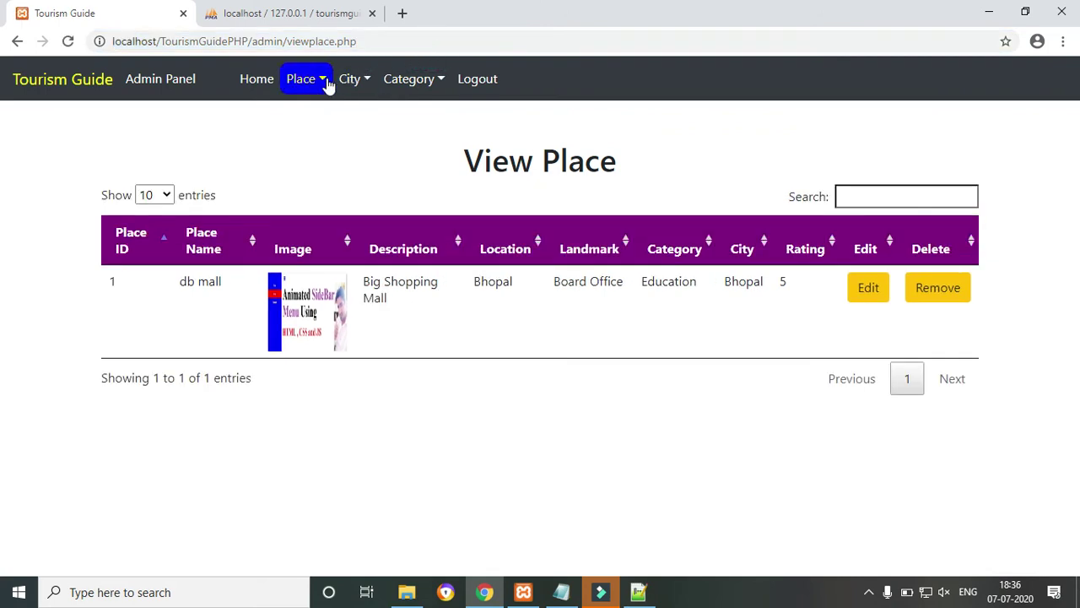
pyautogui.click(257, 81)
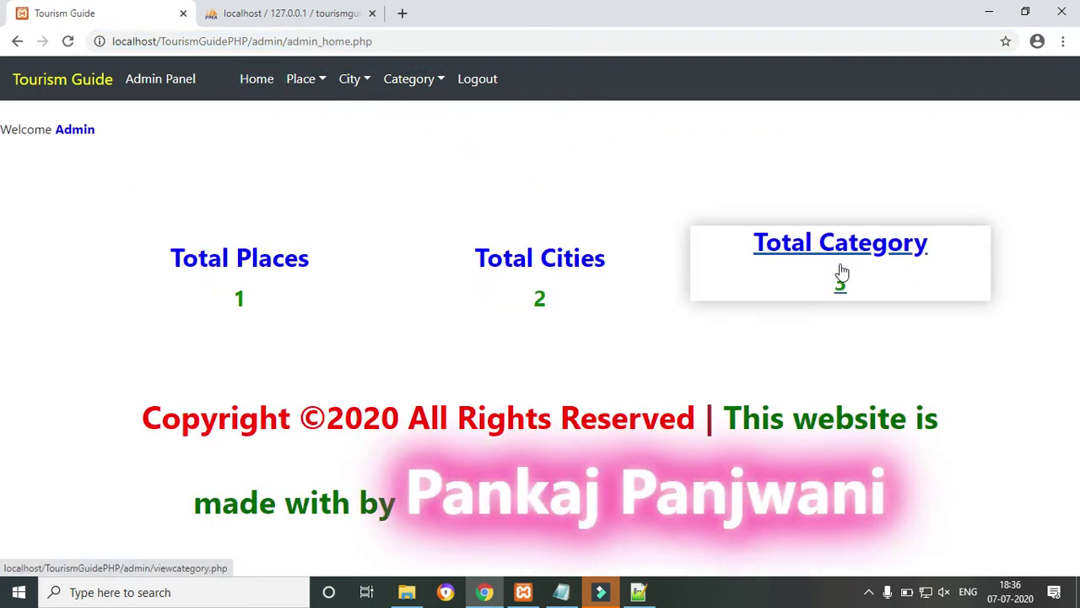
pyautogui.click(841, 271)
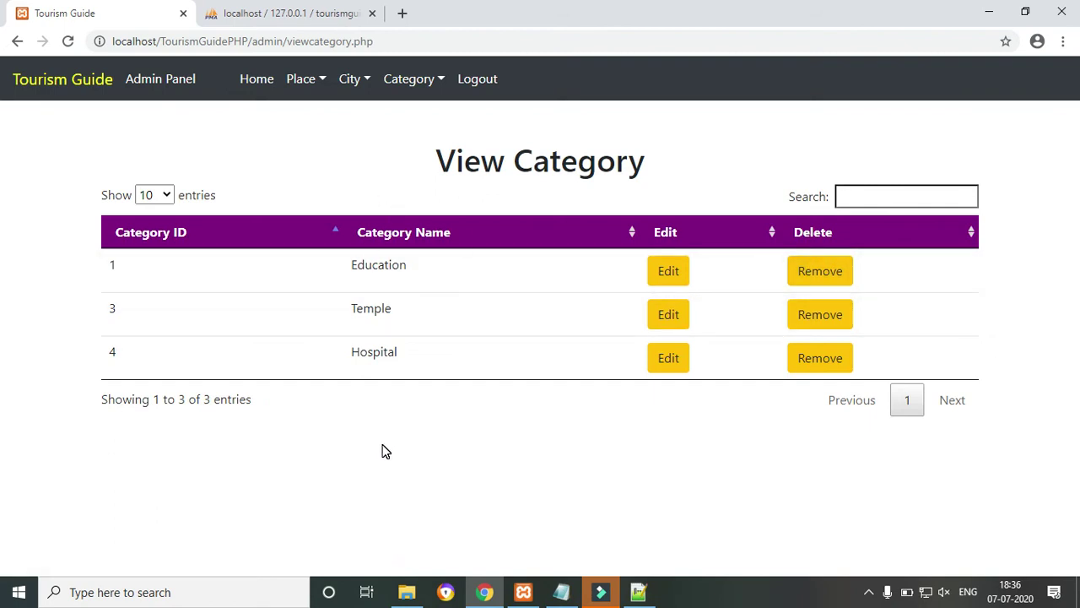
# Look over the Add City form, the category list, then the Add Category form.
pyautogui.click(357, 82)
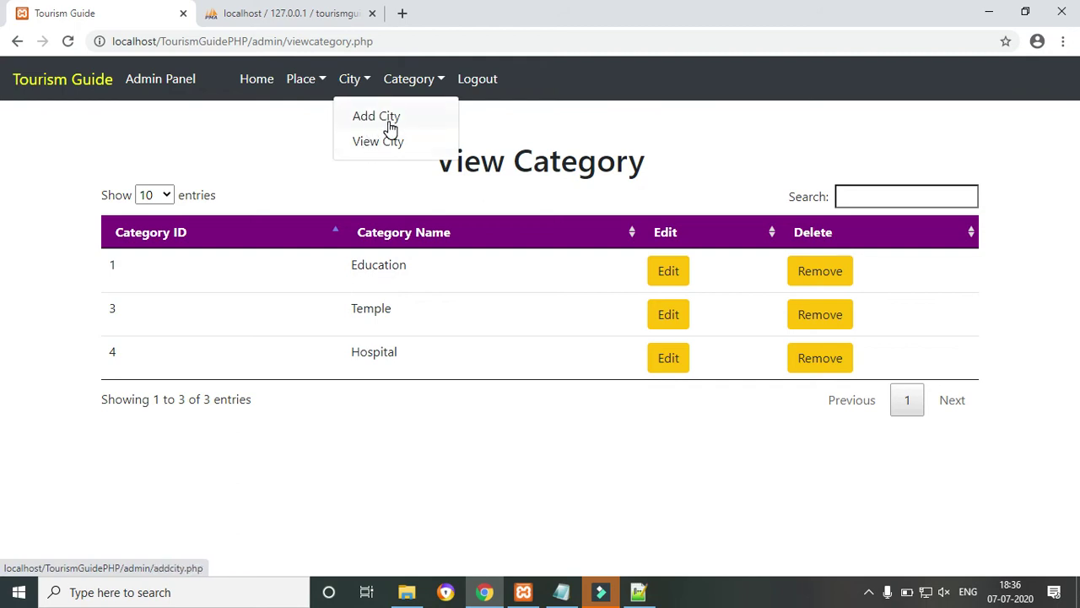
pyautogui.click(391, 126)
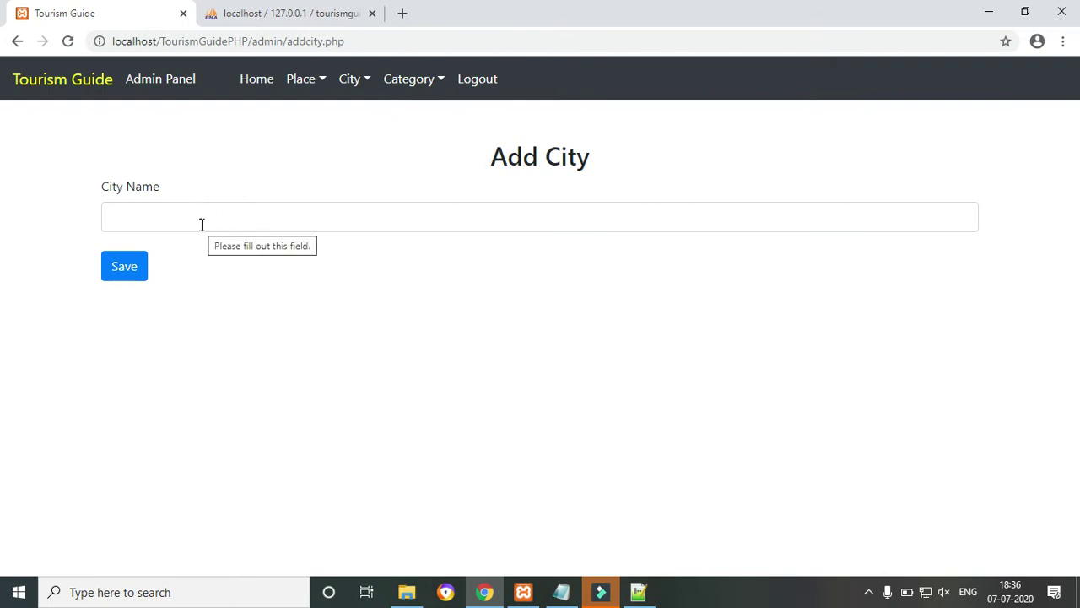
pyautogui.click(428, 85)
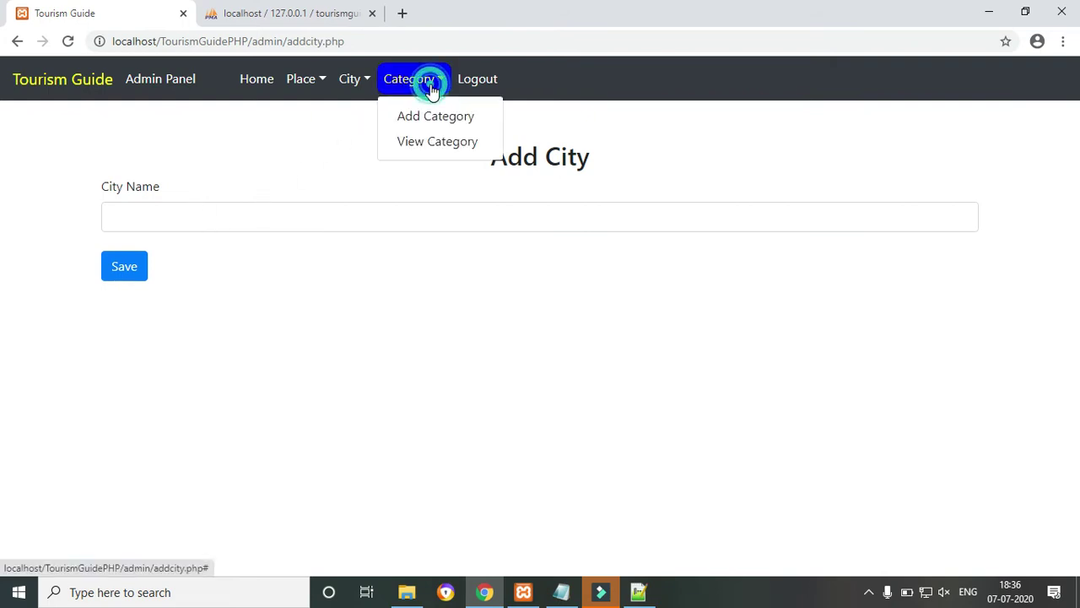
pyautogui.click(432, 143)
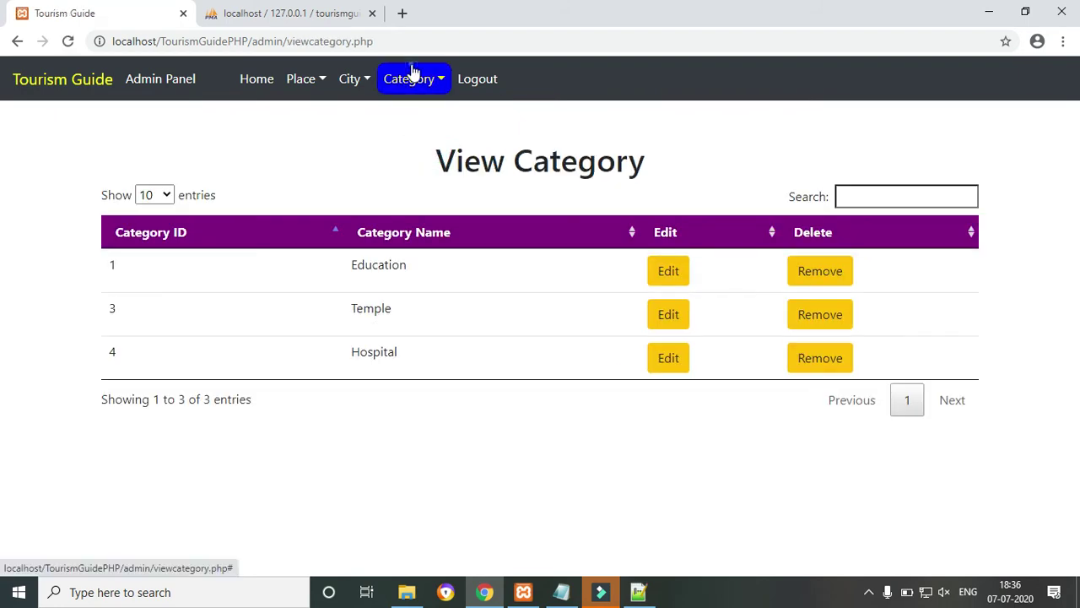
pyautogui.click(410, 78)
pyautogui.click(412, 121)
# Correct the category name to 'School' and save it as a new category.
pyautogui.click(168, 217)
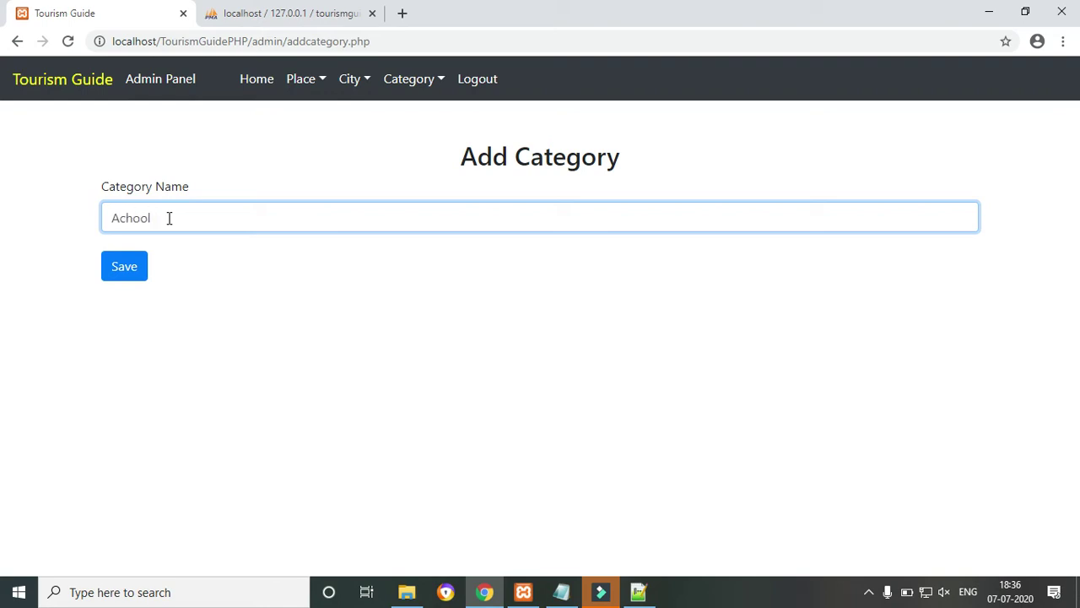
pyautogui.press('BackSpace')
pyautogui.write('S')
pyautogui.click(121, 275)
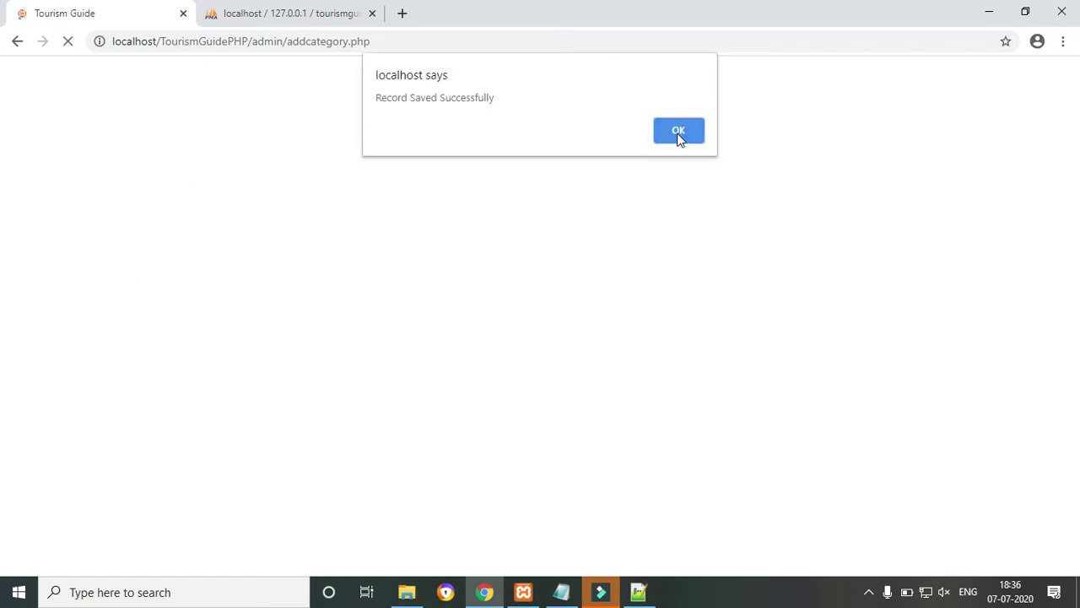
pyautogui.click(680, 135)
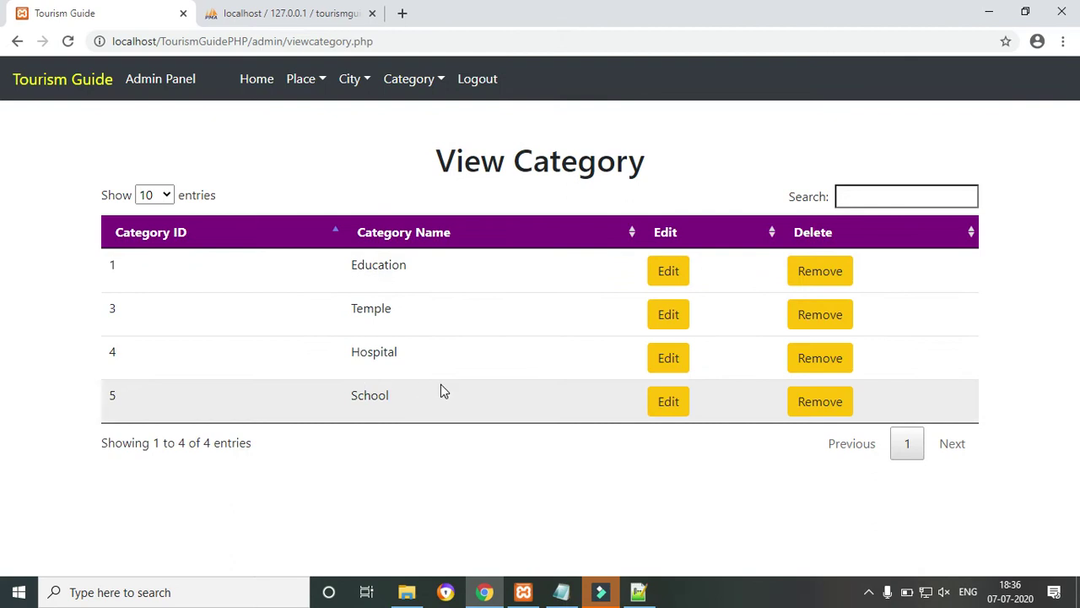
# Add another category named 'college' through the Add Category form.
pyautogui.click(356, 78)
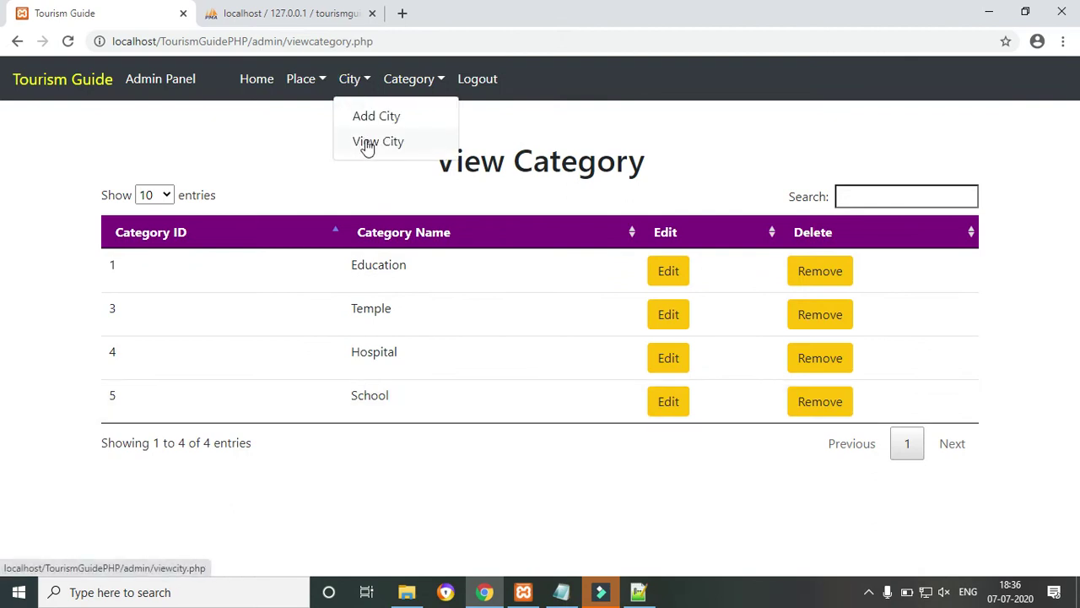
pyautogui.click(417, 83)
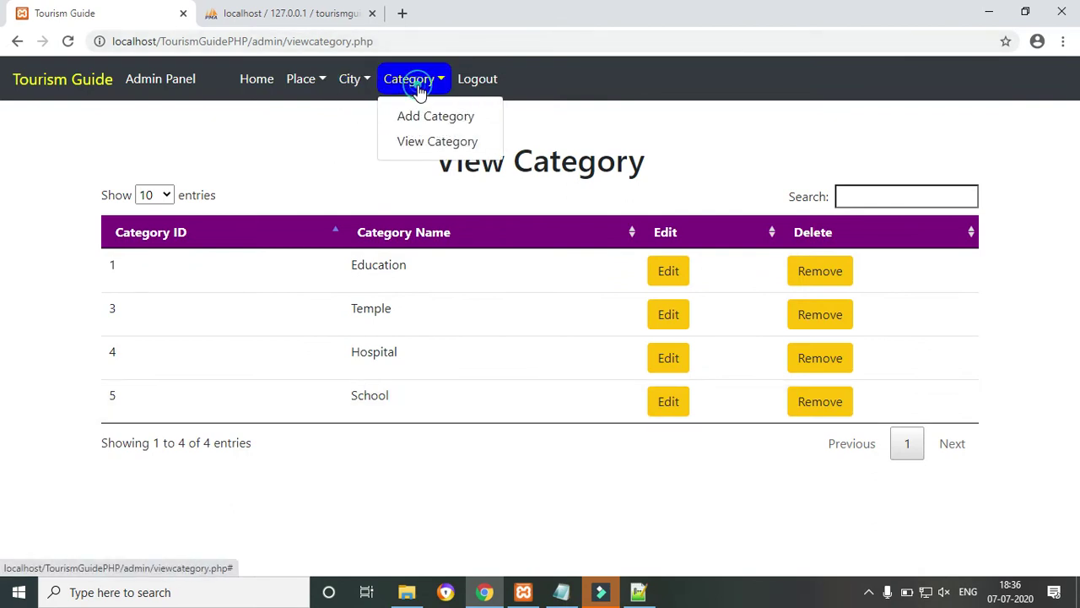
pyautogui.click(417, 116)
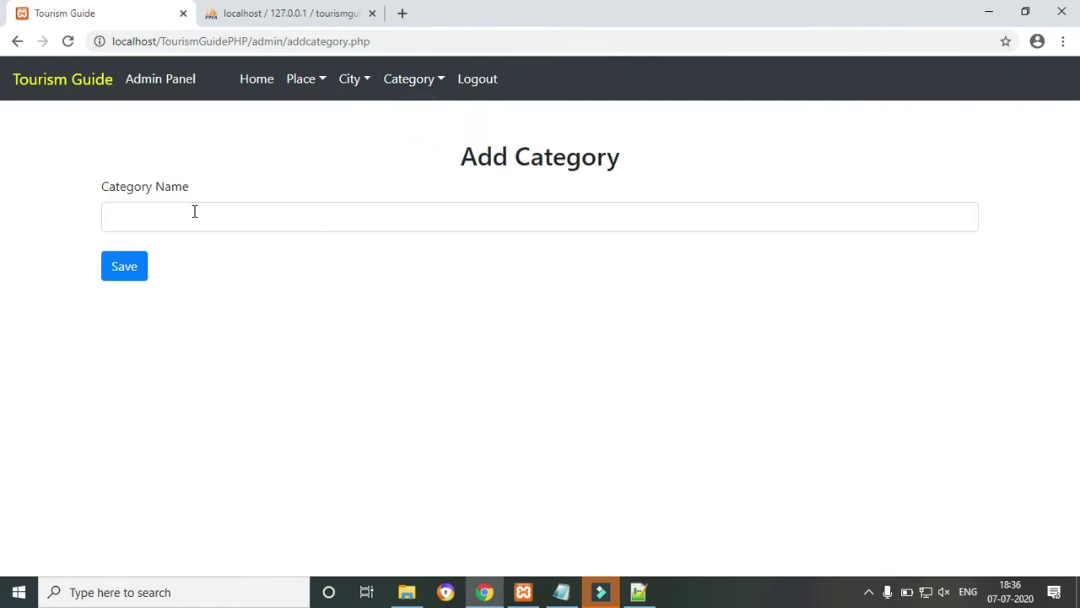
pyautogui.click(194, 211)
pyautogui.write('college')
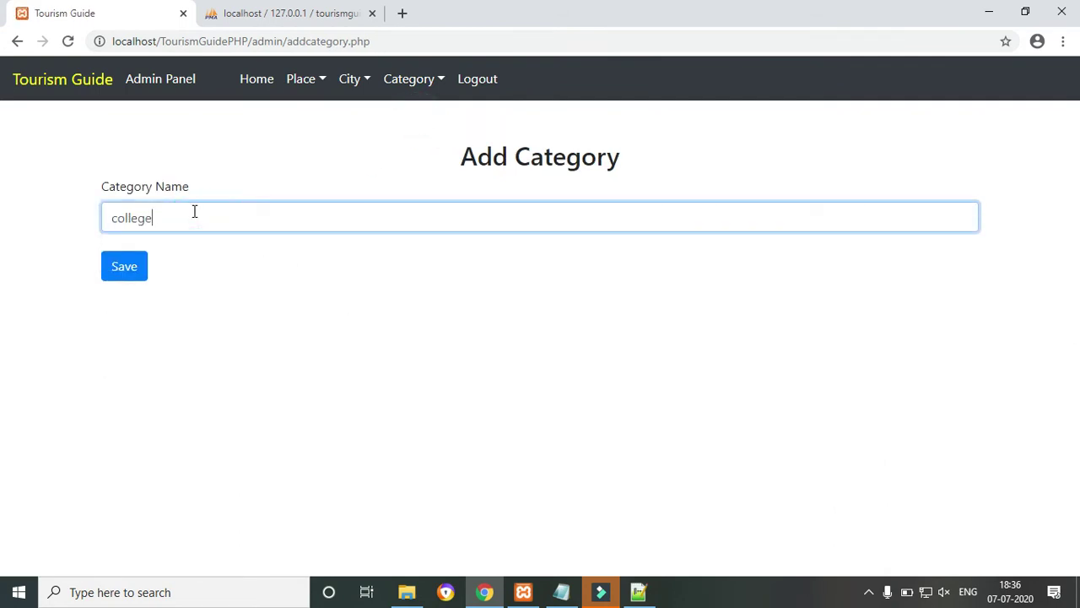
pyautogui.click(128, 268)
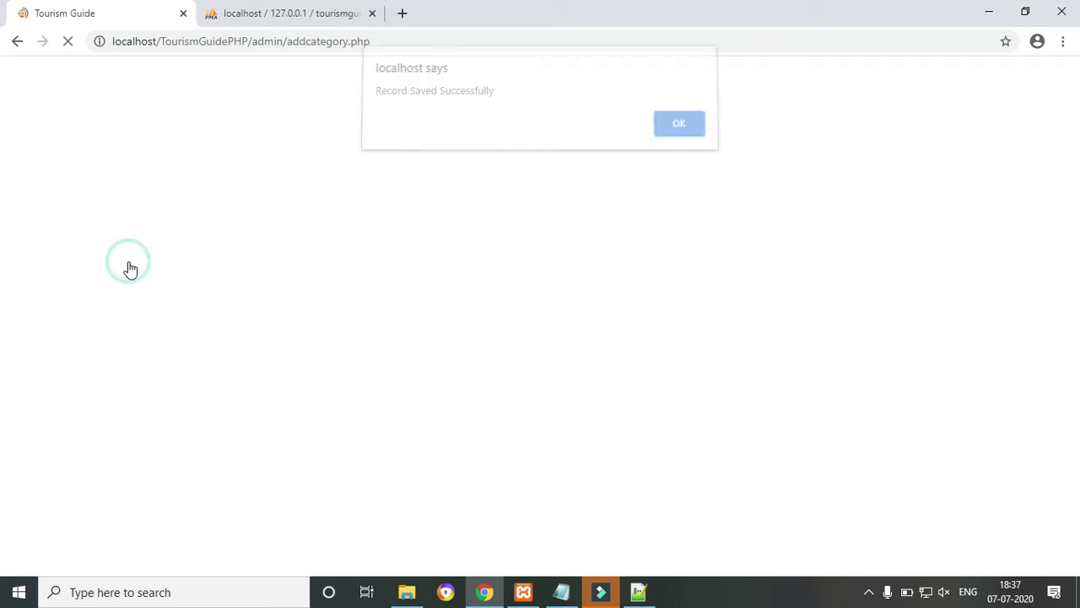
pyautogui.click(676, 135)
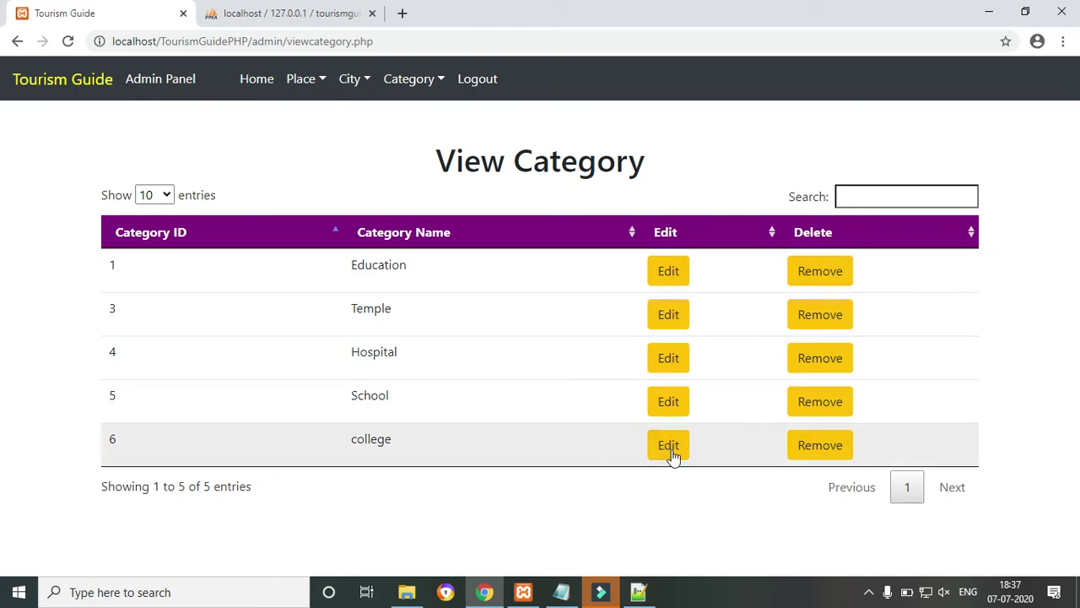
# Edit category 6, changing its name from 'college' to 'College', and submit.
pyautogui.click(672, 450)
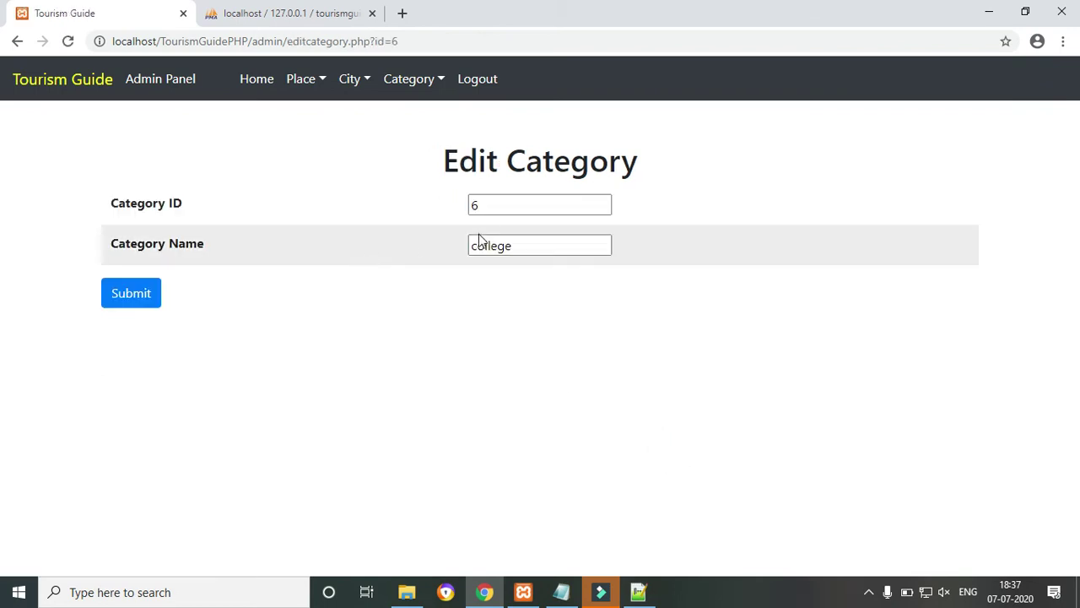
pyautogui.moveTo(472, 246); pyautogui.dragTo(478, 246)
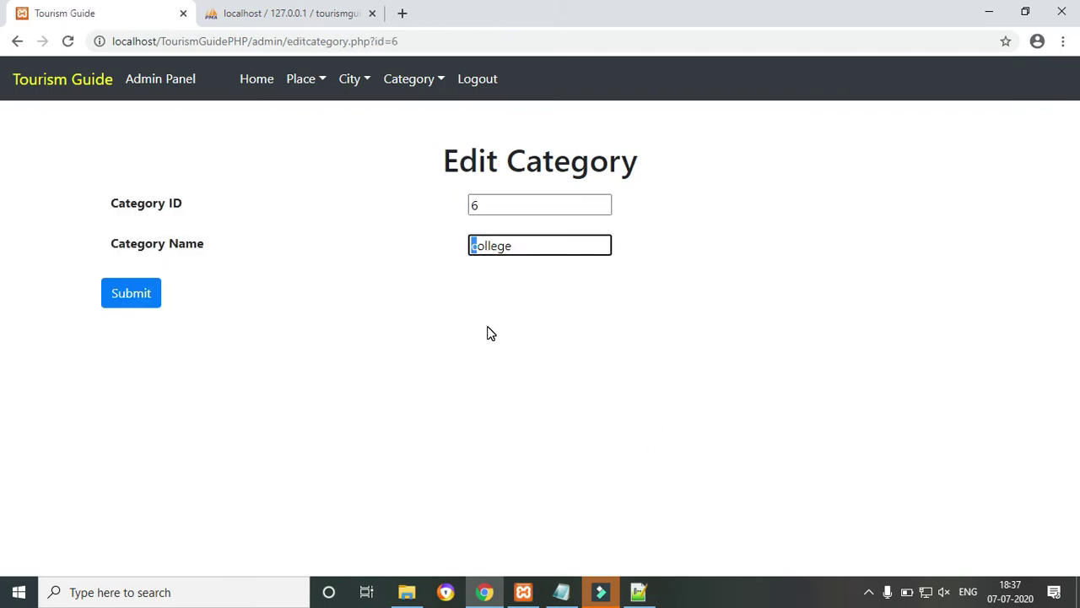
pyautogui.press('BackSpace')
pyautogui.write('C')
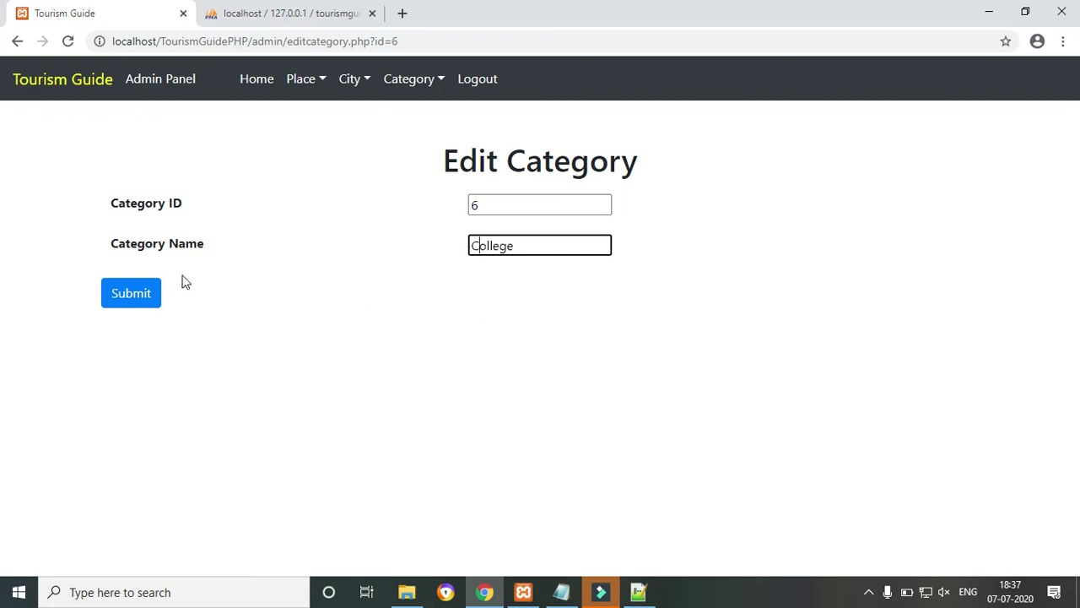
pyautogui.click(148, 297)
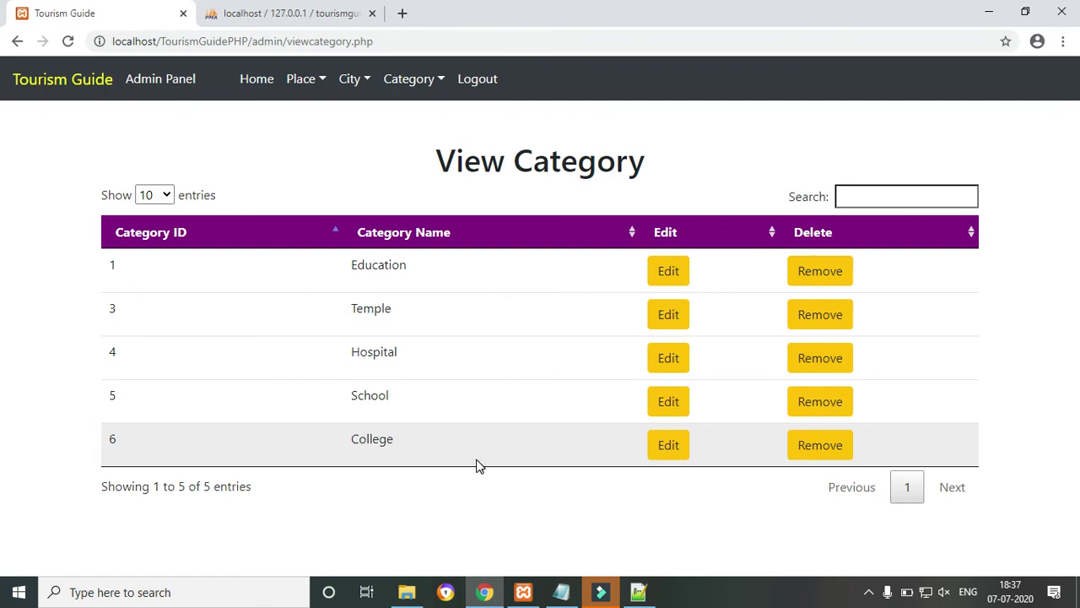
# Remove the College category, then test the category search with 'sch' and clear it.
pyautogui.click(797, 446)
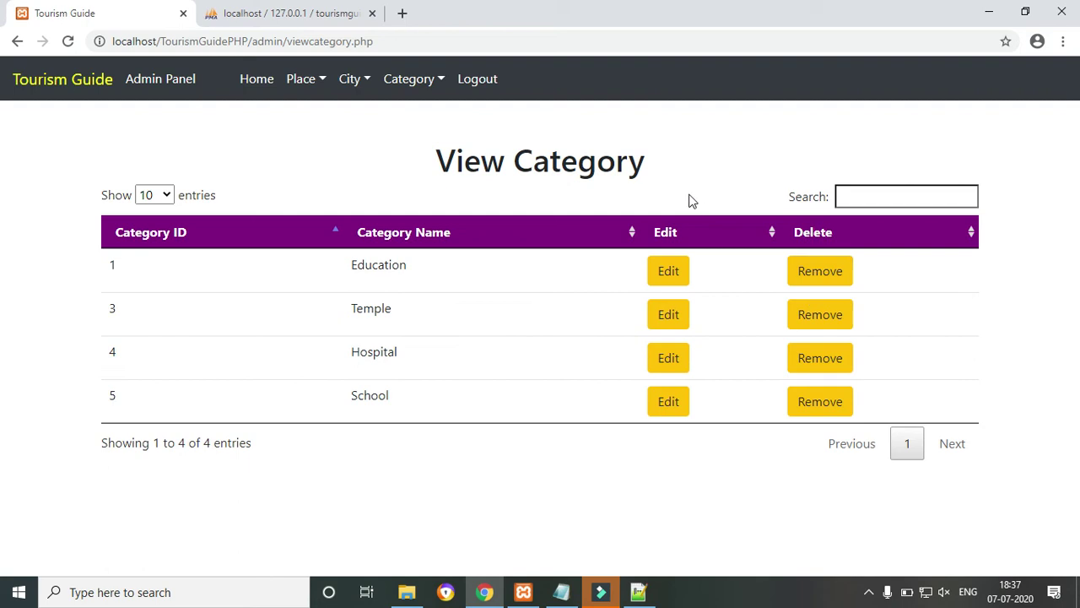
pyautogui.click(866, 190)
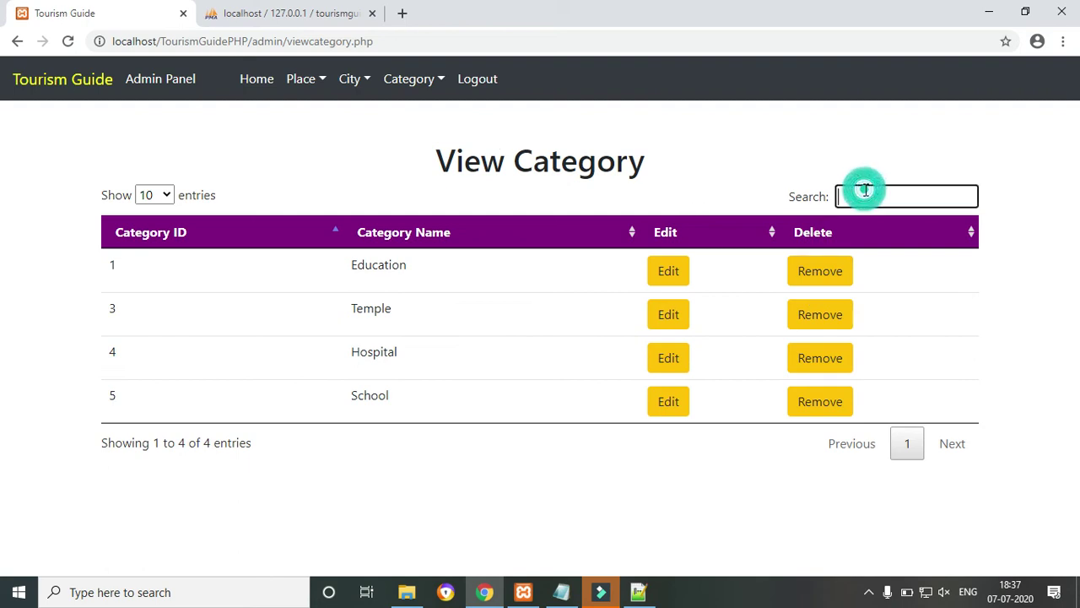
pyautogui.write('schoo')
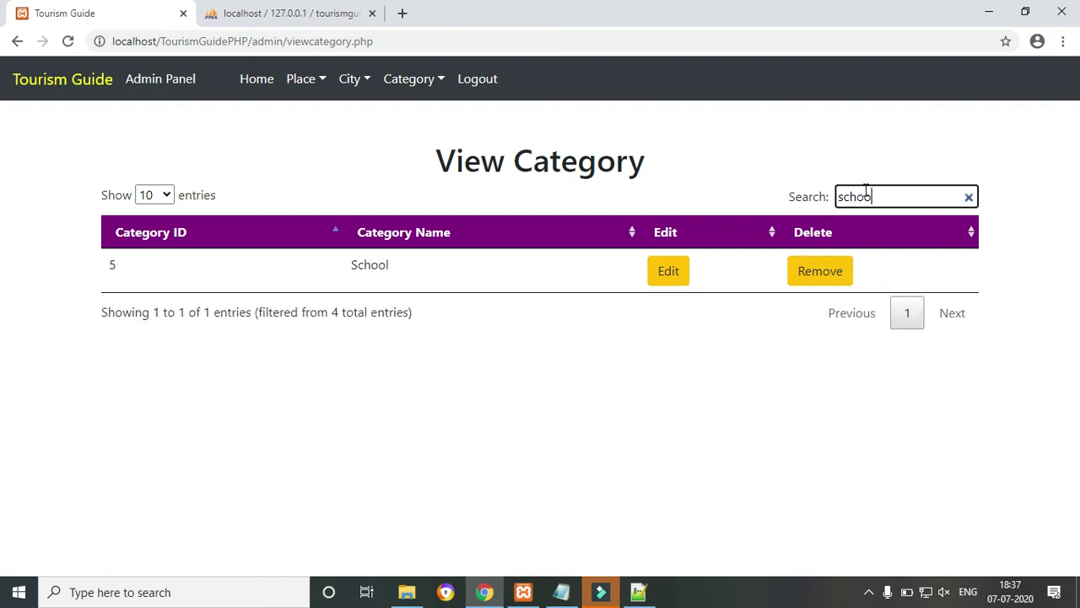
pyautogui.press('BackSpace')
pyautogui.press('BackSpace')
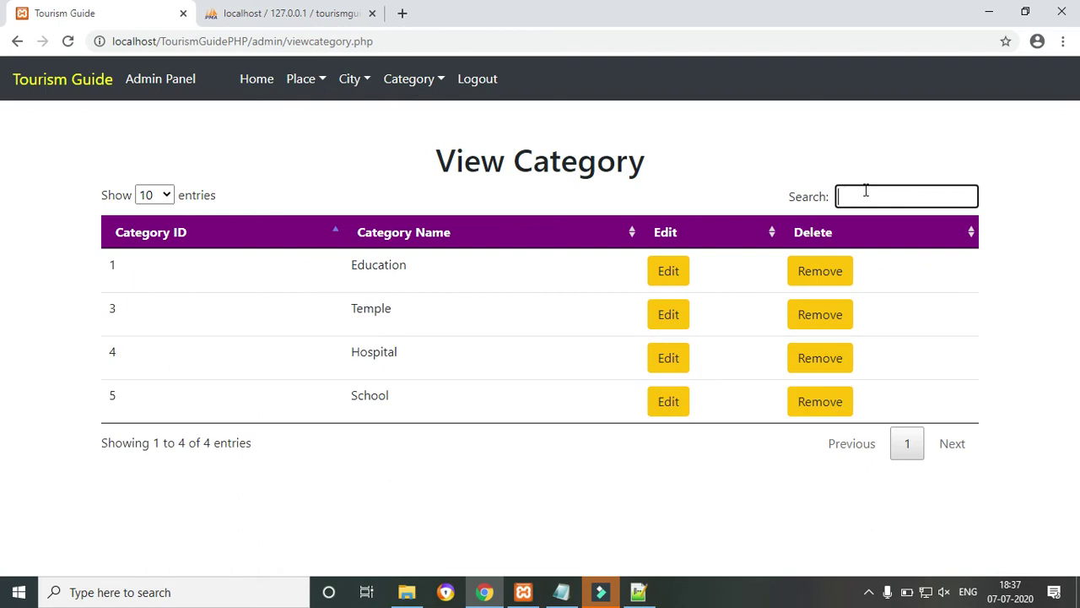
pyautogui.click(354, 79)
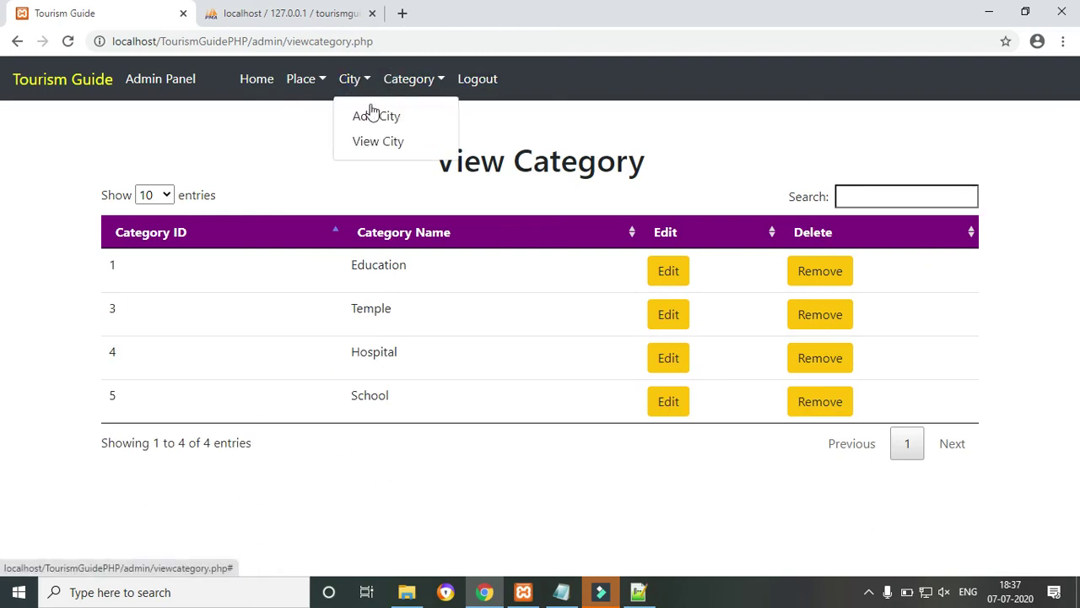
# Save Indore as city 3 from the Add City form, then glance at its Edit page.
pyautogui.click(371, 142)
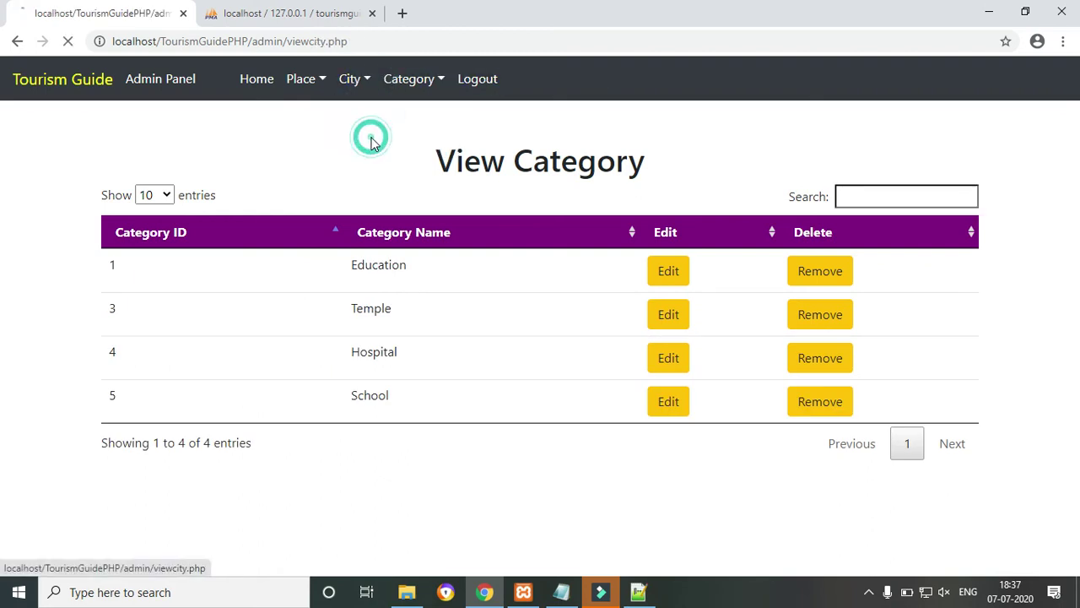
pyautogui.click(370, 83)
pyautogui.click(368, 115)
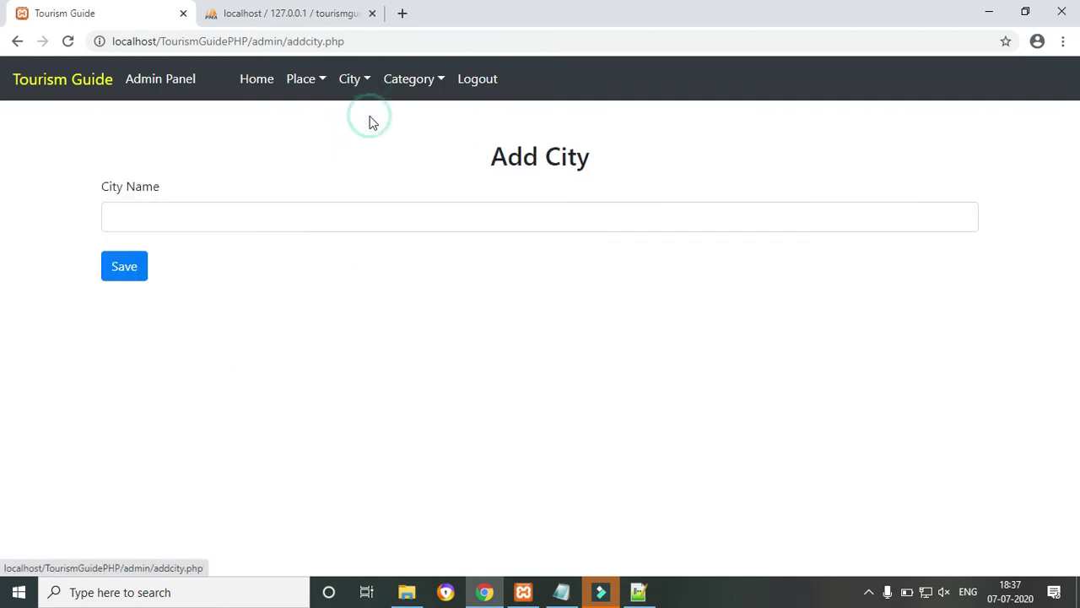
pyautogui.click(325, 218)
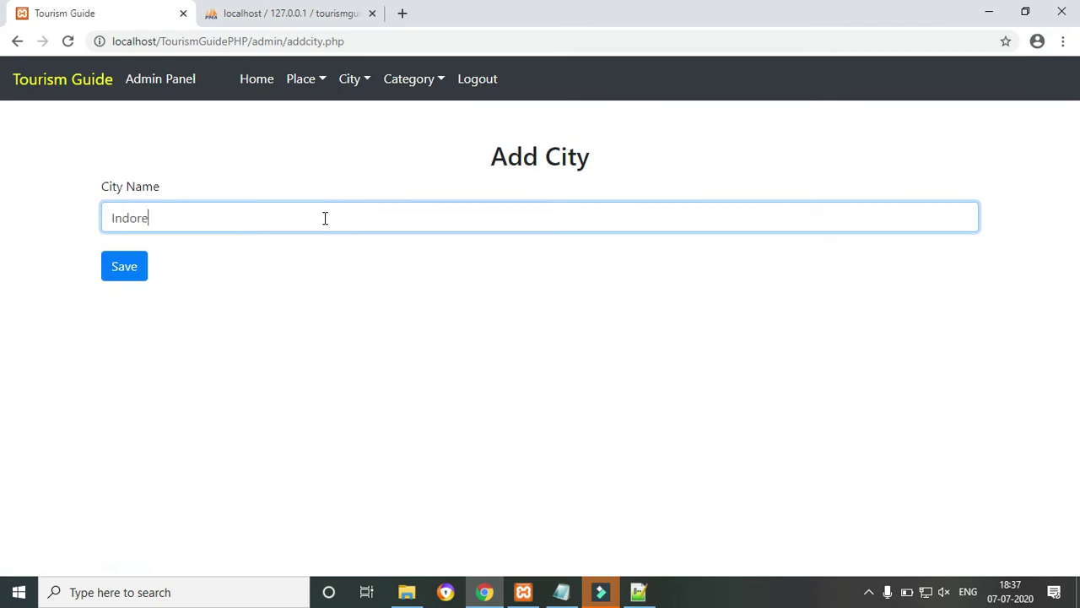
pyautogui.click(143, 266)
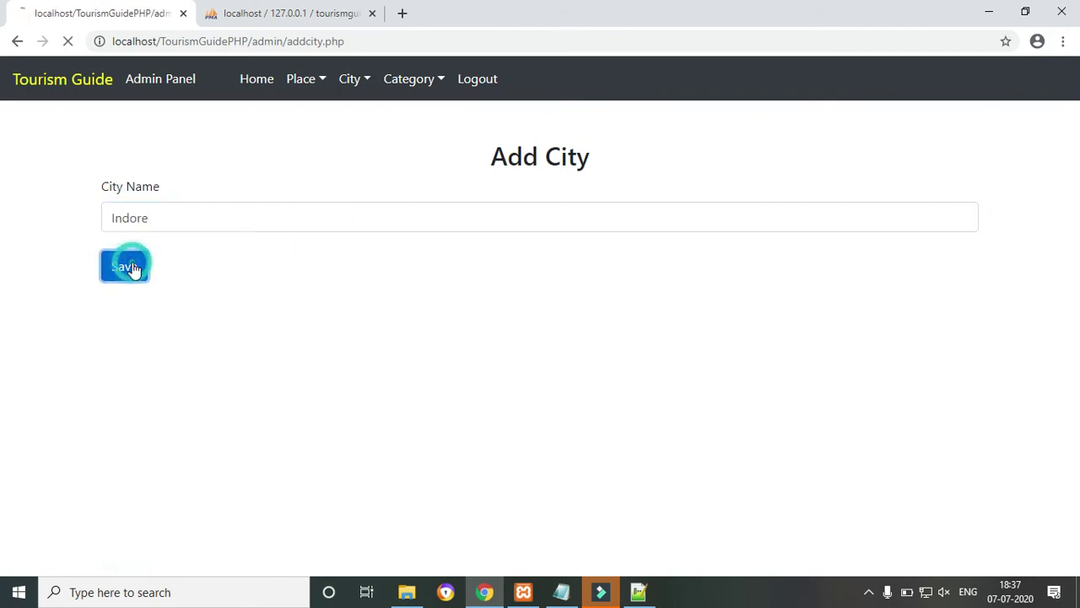
pyautogui.click(682, 132)
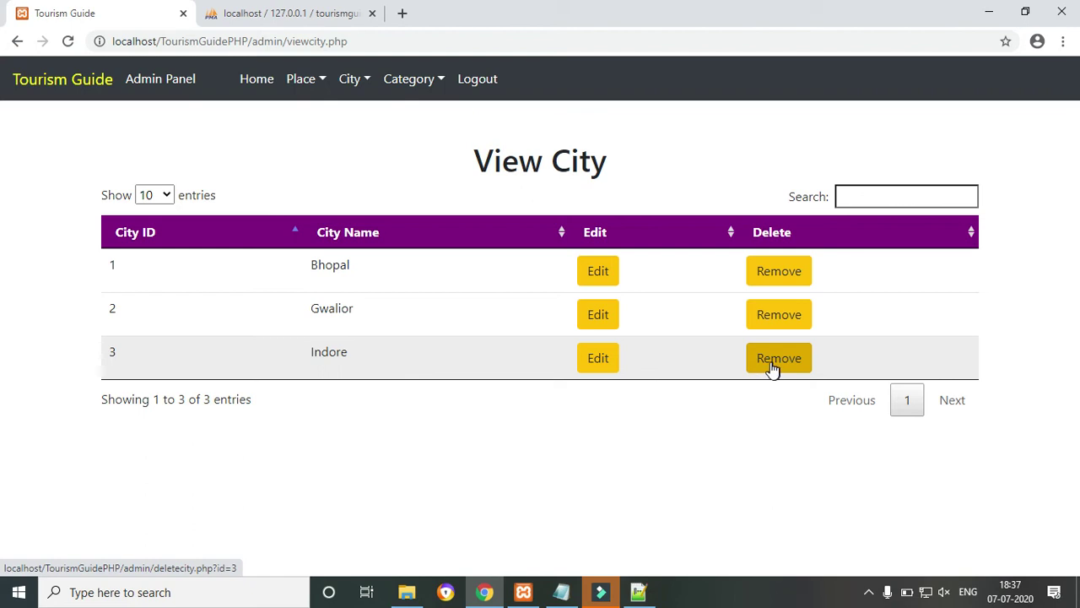
pyautogui.click(591, 374)
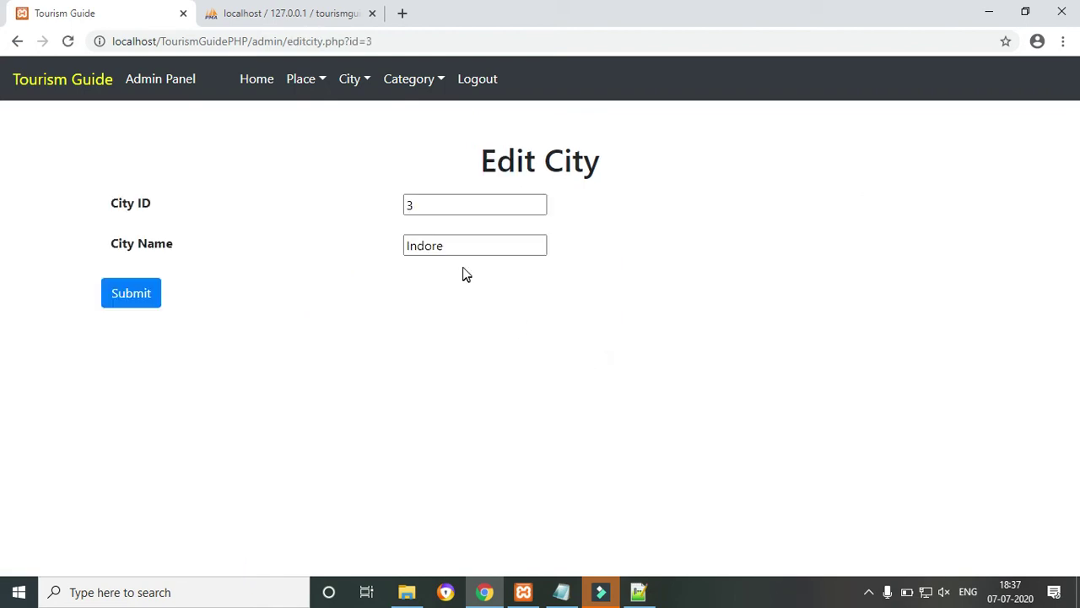
pyautogui.click(17, 41)
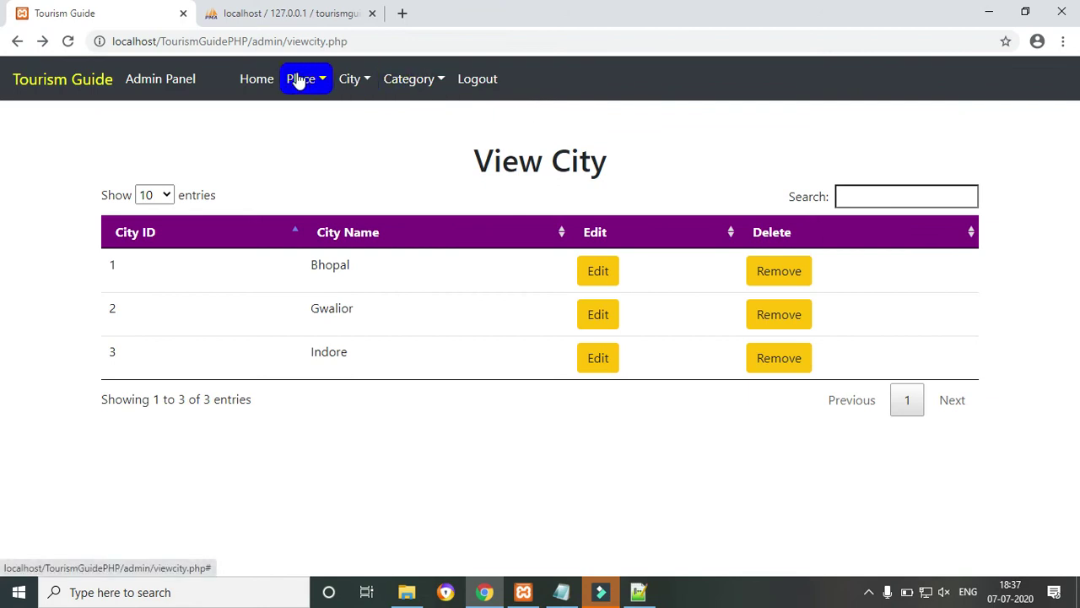
# Check the places list, then enter 'ABCD' as Place Name on the Add Place form.
pyautogui.click(321, 83)
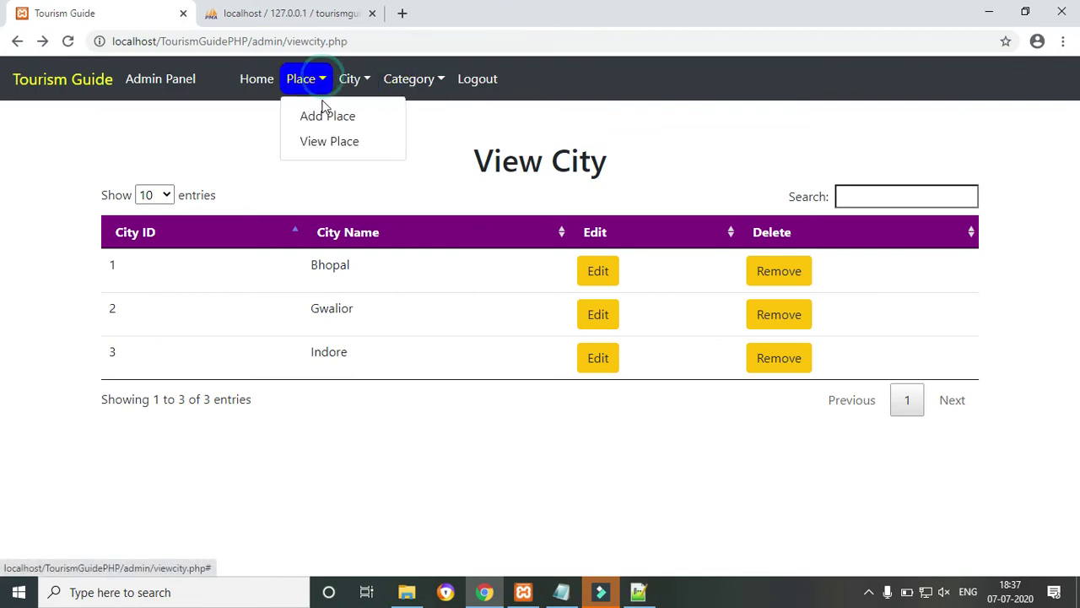
pyautogui.click(323, 144)
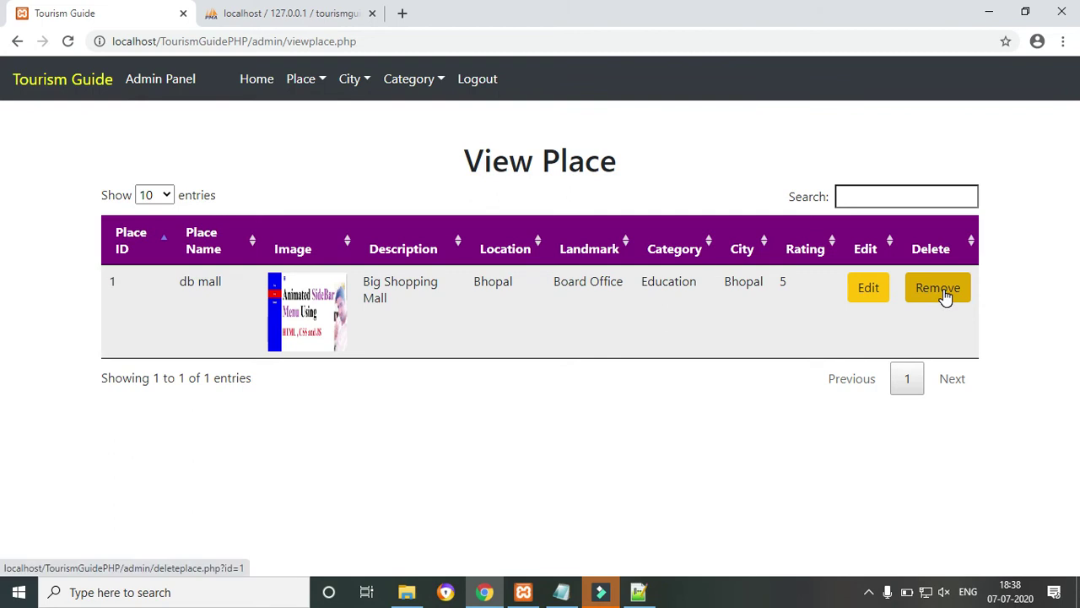
pyautogui.click(320, 78)
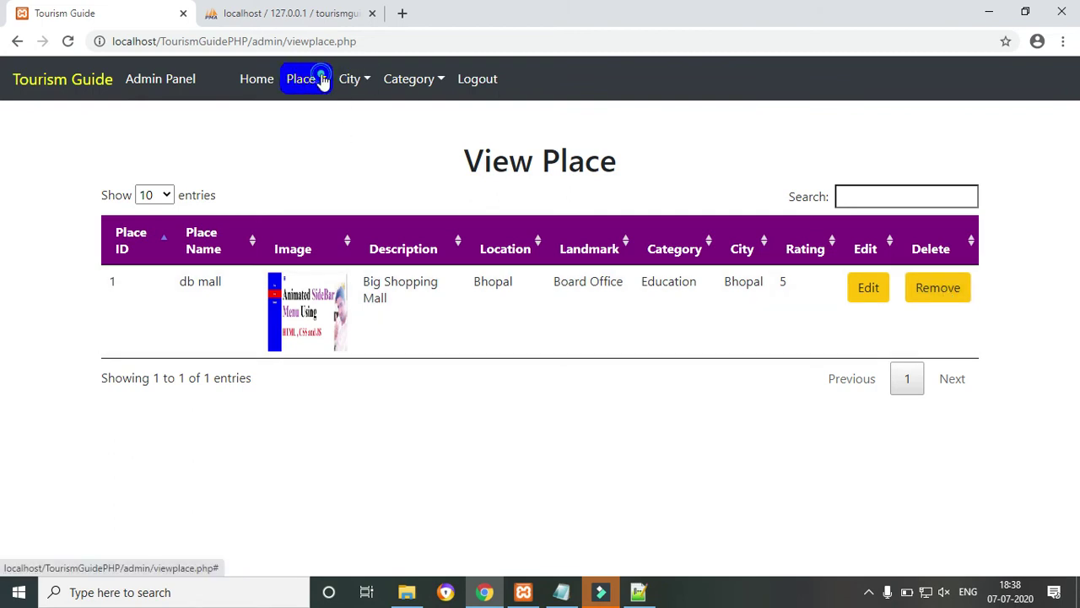
pyautogui.click(320, 117)
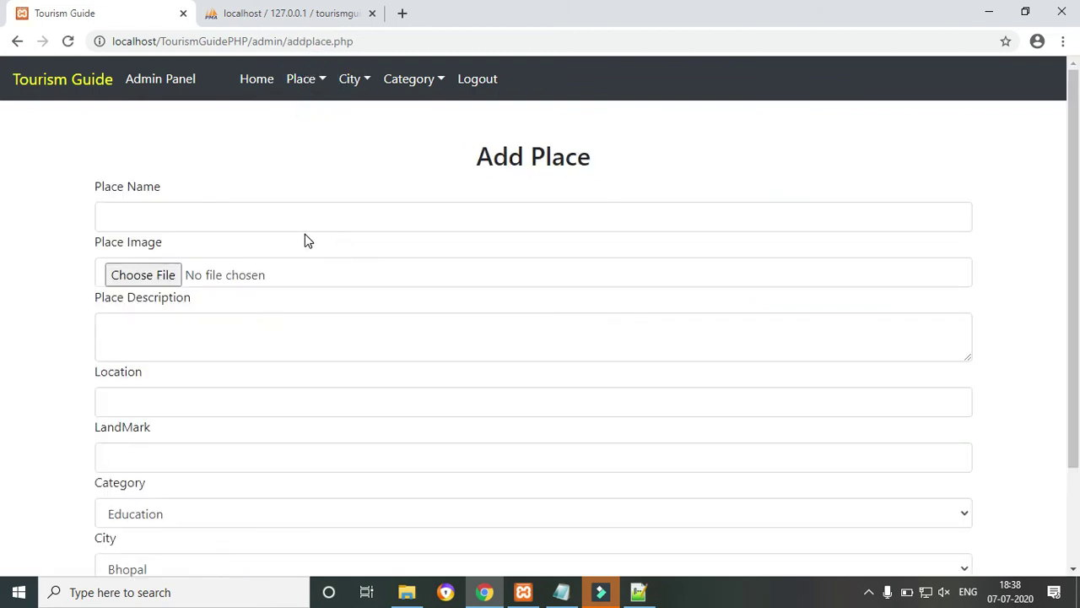
pyautogui.click(294, 226)
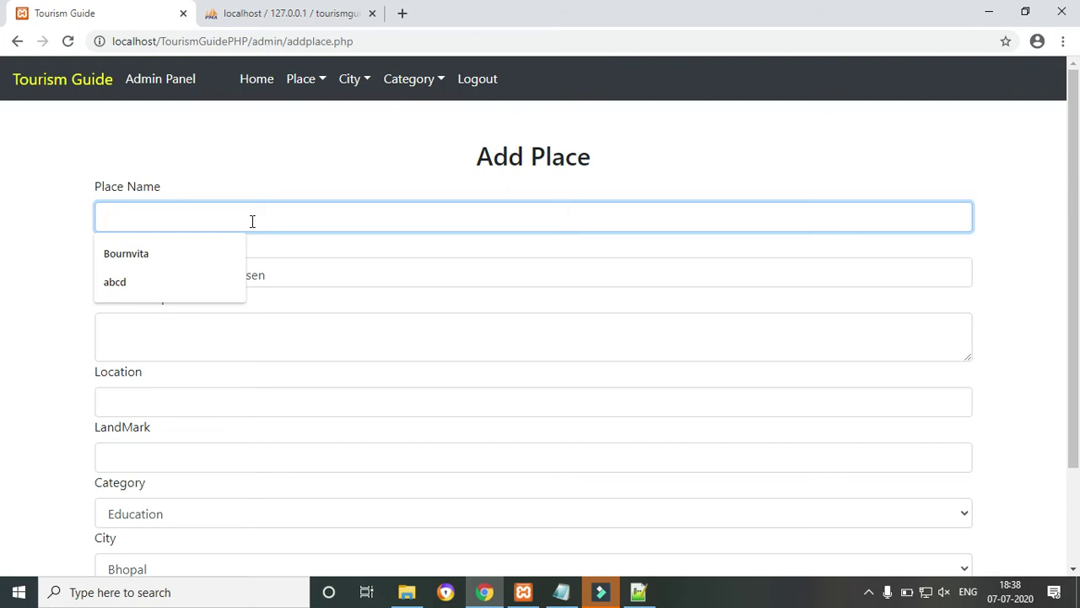
pyautogui.write('ABCD')
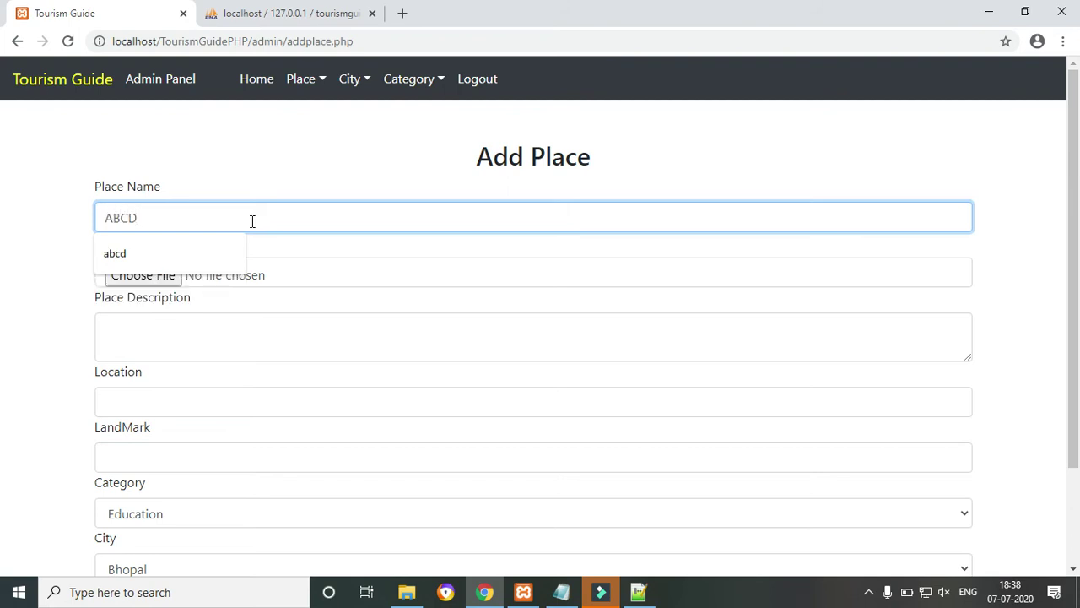
pyautogui.click(140, 141)
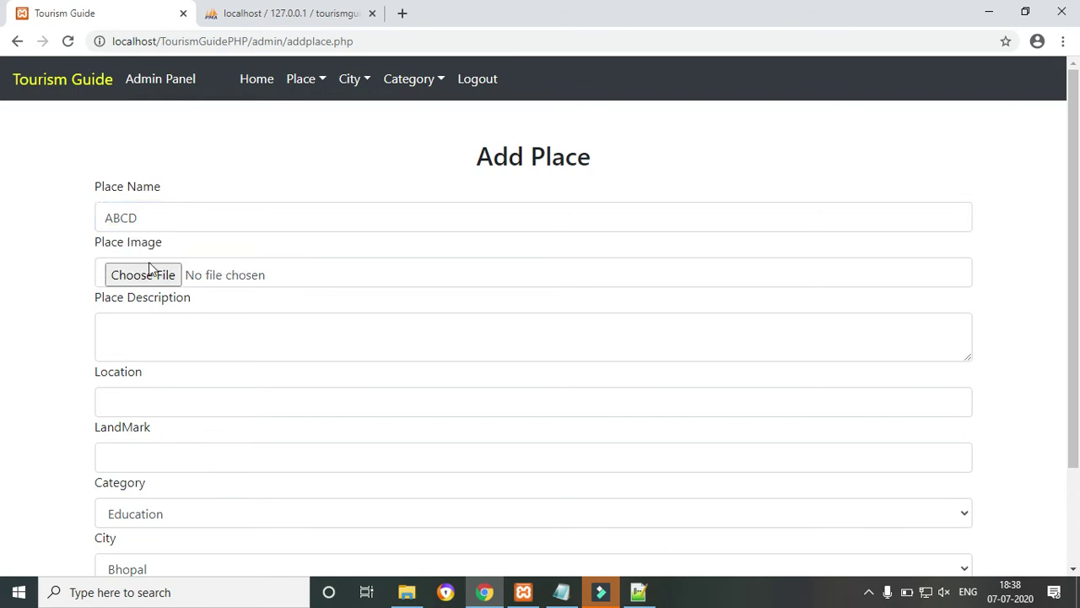
pyautogui.click(147, 275)
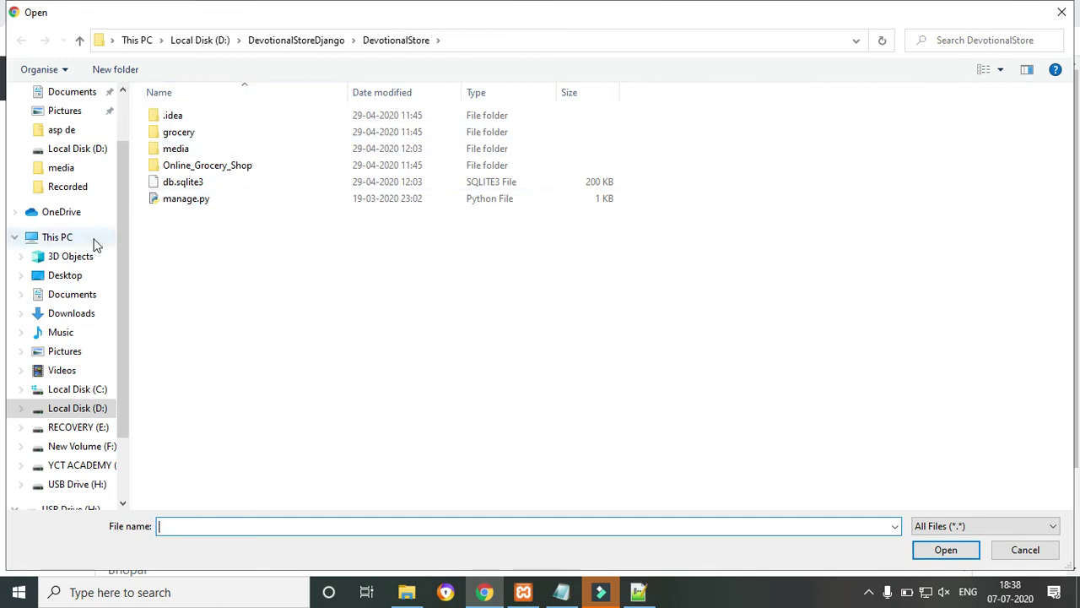
# Choose how ajax works.png from the Desktop as the place's image.
pyautogui.click(67, 239)
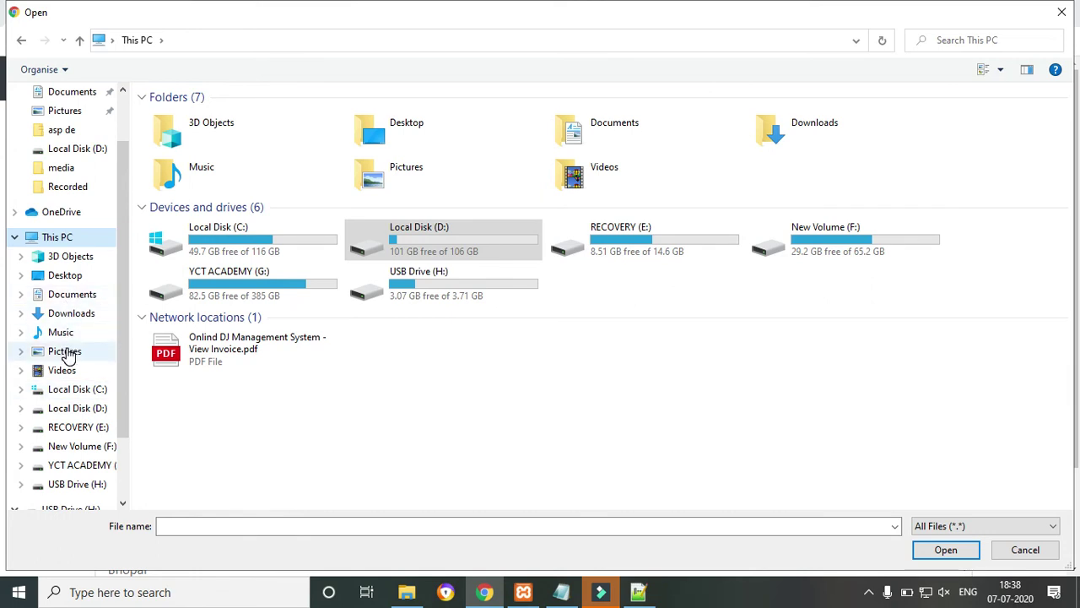
pyautogui.click(70, 283)
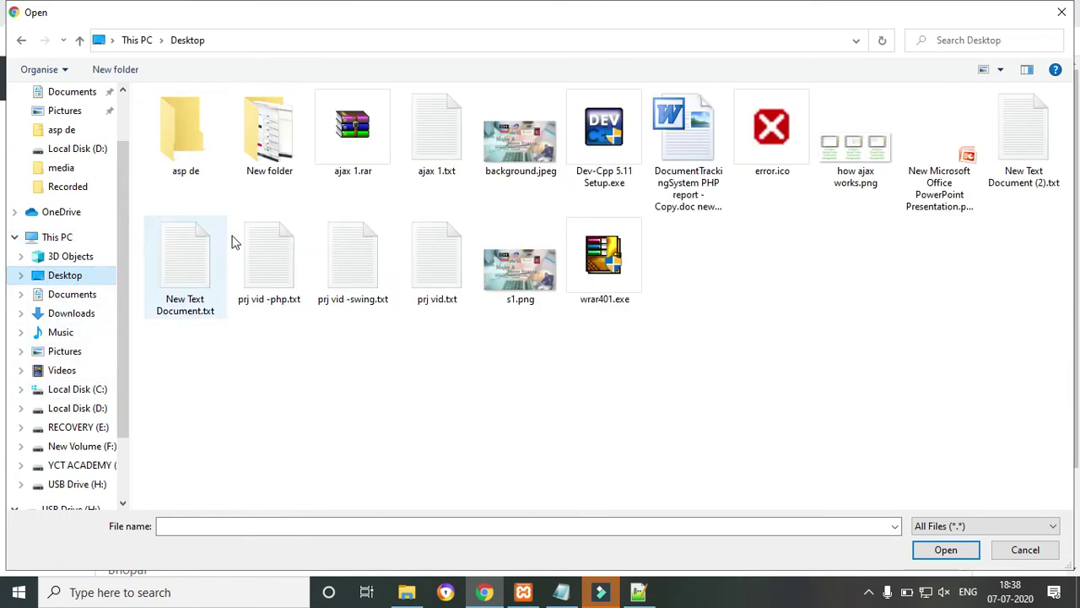
pyautogui.click(871, 165)
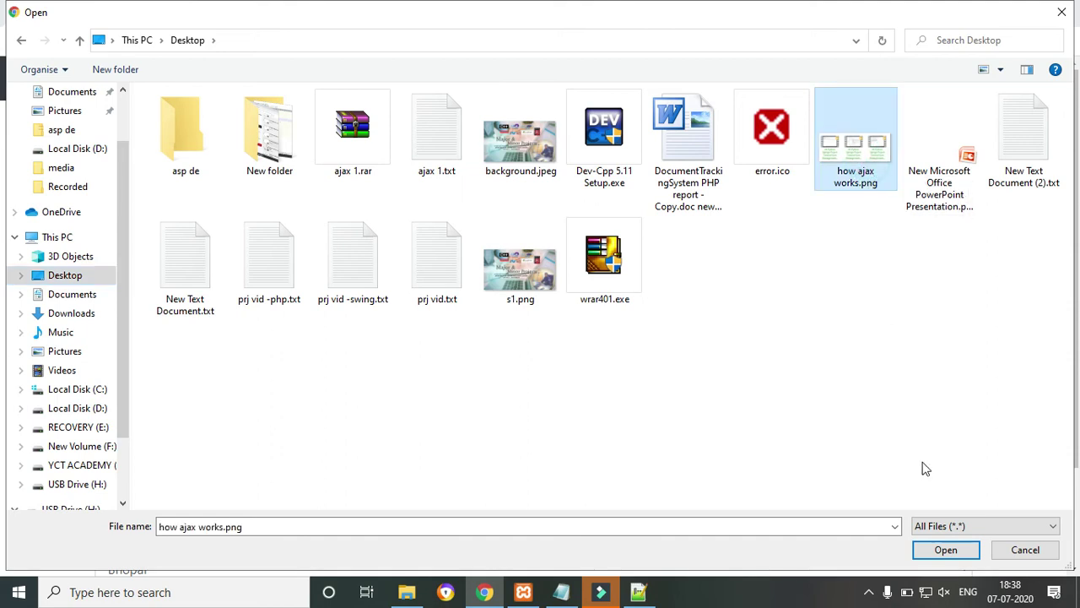
pyautogui.click(937, 547)
# Enter the place description 'DESCRIPTIONJKKD FKKDK' and set Location to Indrapuri C Sector.
pyautogui.click(129, 336)
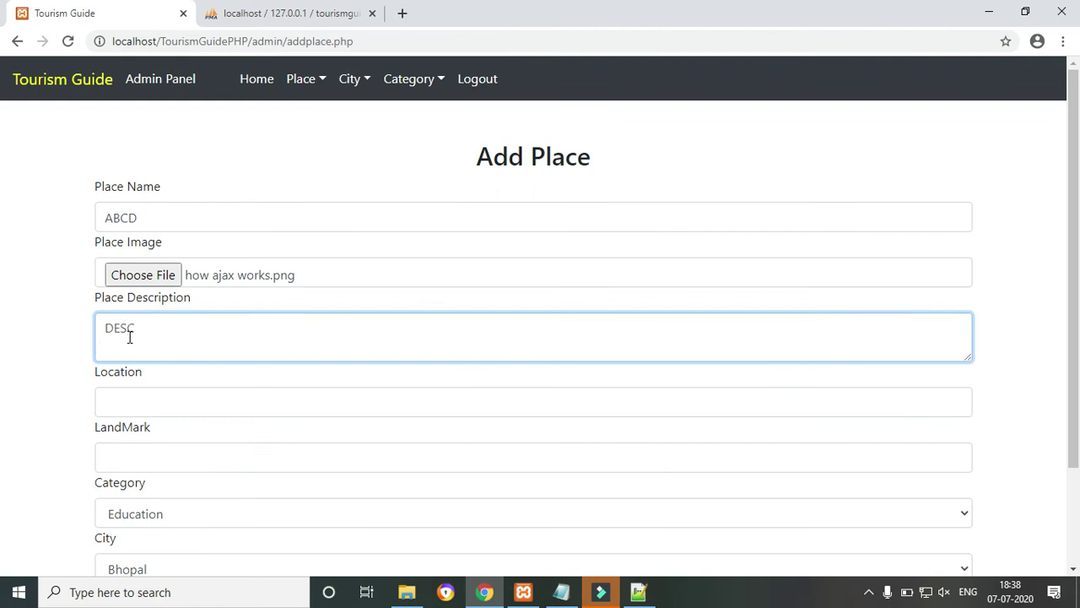
pyautogui.write('DESCRIPTIONJKKD FKKDK')
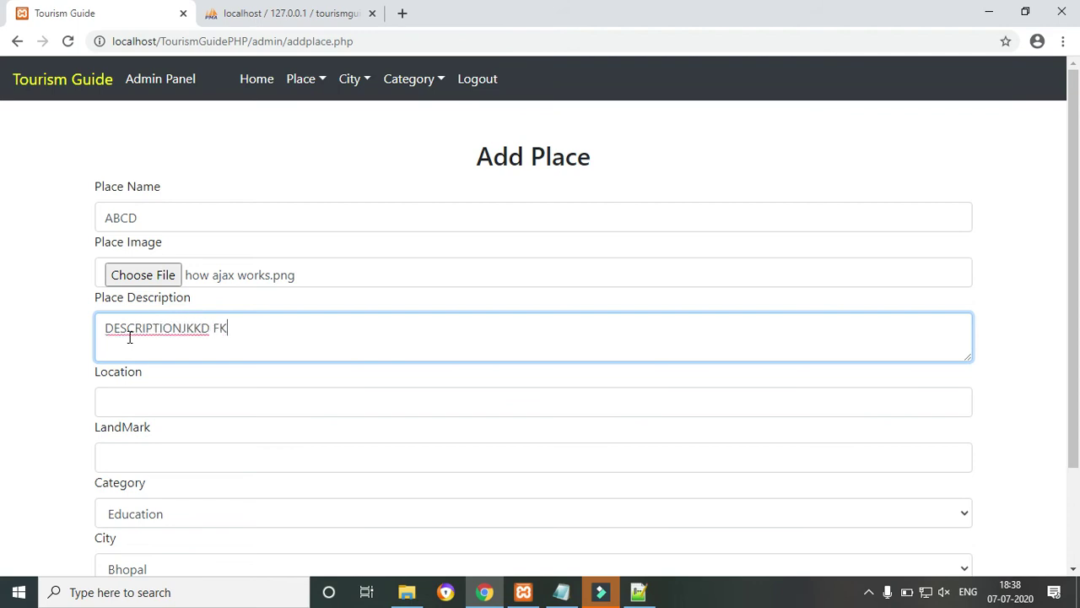
pyautogui.click(127, 395)
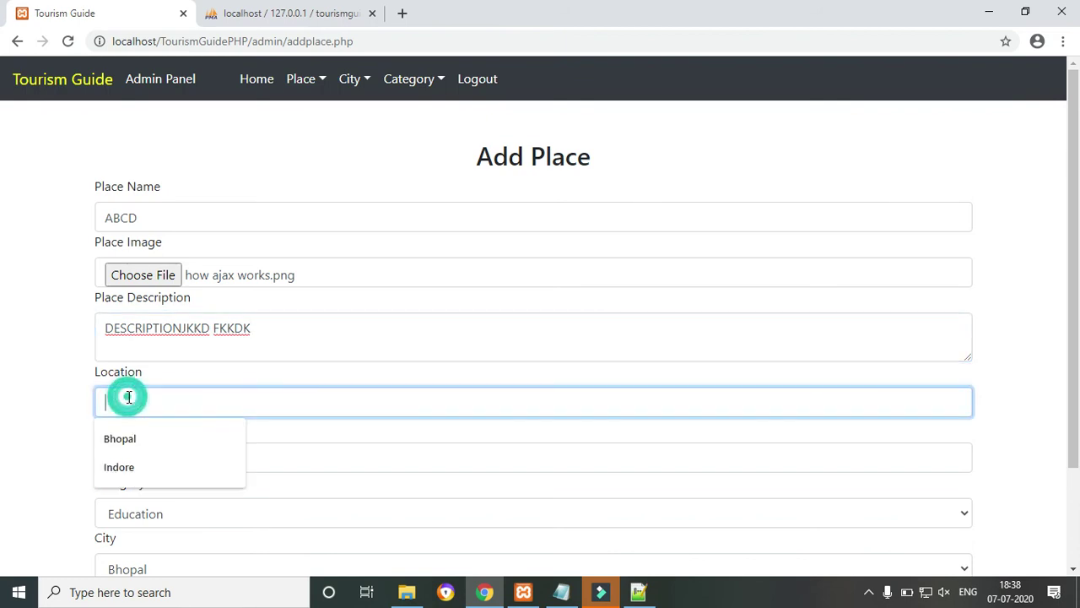
pyautogui.click(50, 377)
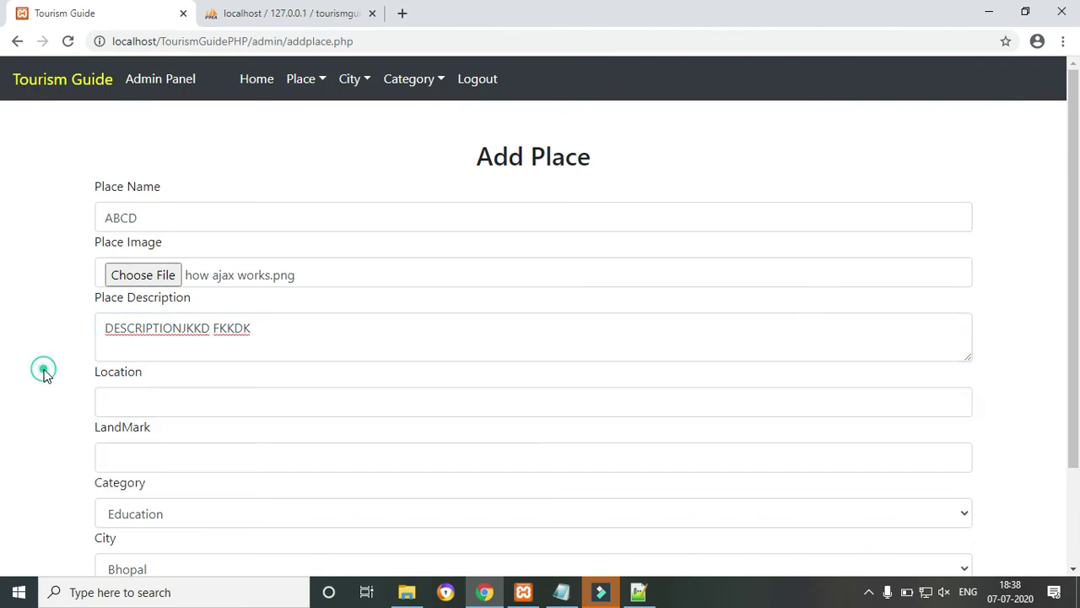
pyautogui.click(132, 412)
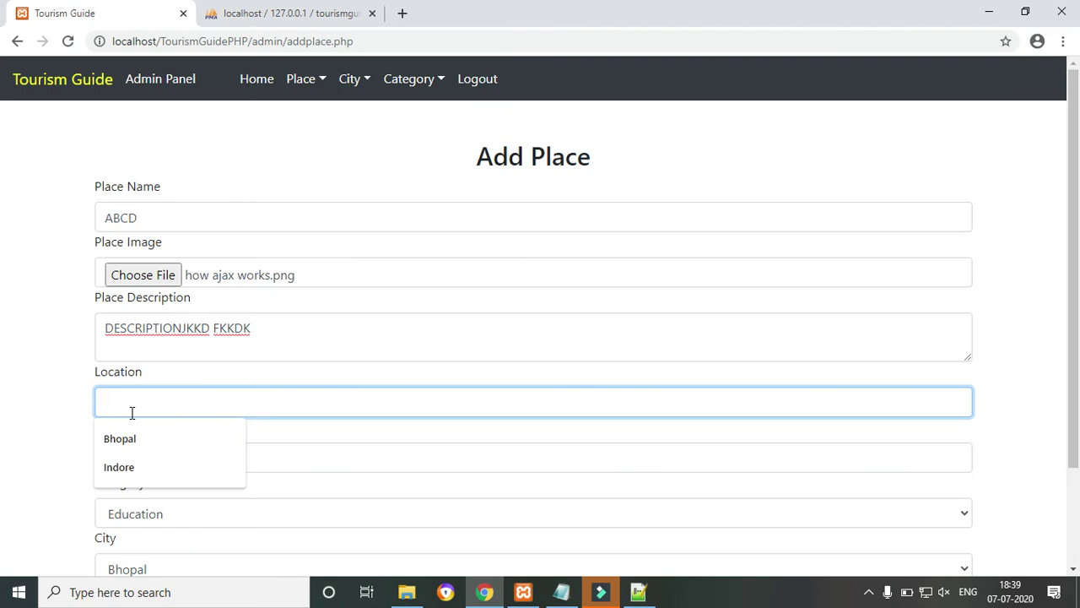
pyautogui.write('iNDRA')
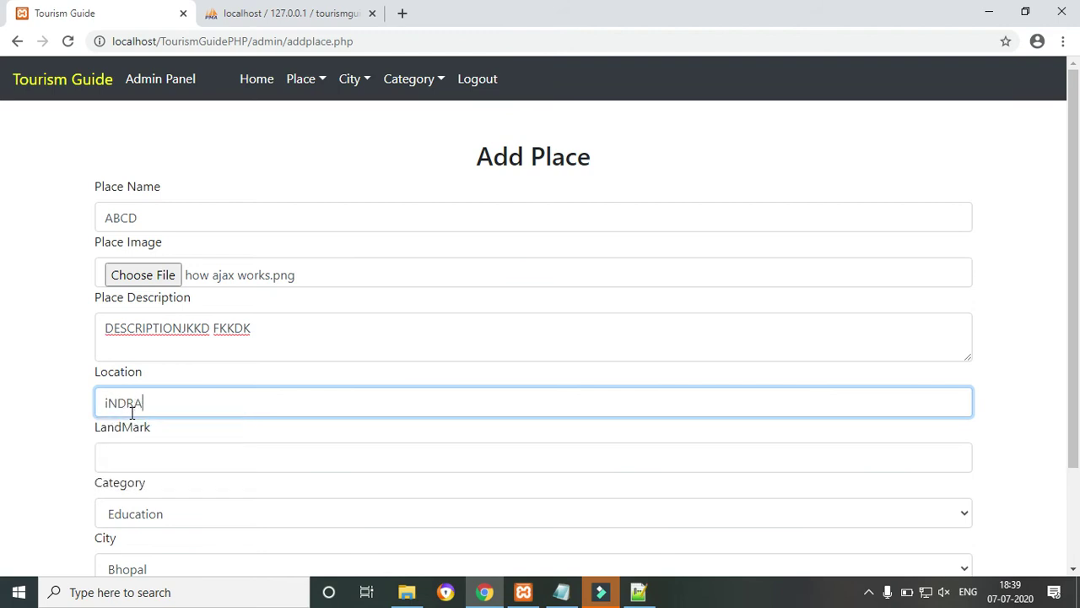
pyautogui.press('BackSpace')
pyautogui.press('BackSpace')
pyautogui.press('BackSpace')
pyautogui.press('BackSpace')
pyautogui.press('BackSpace')
pyautogui.write('I')
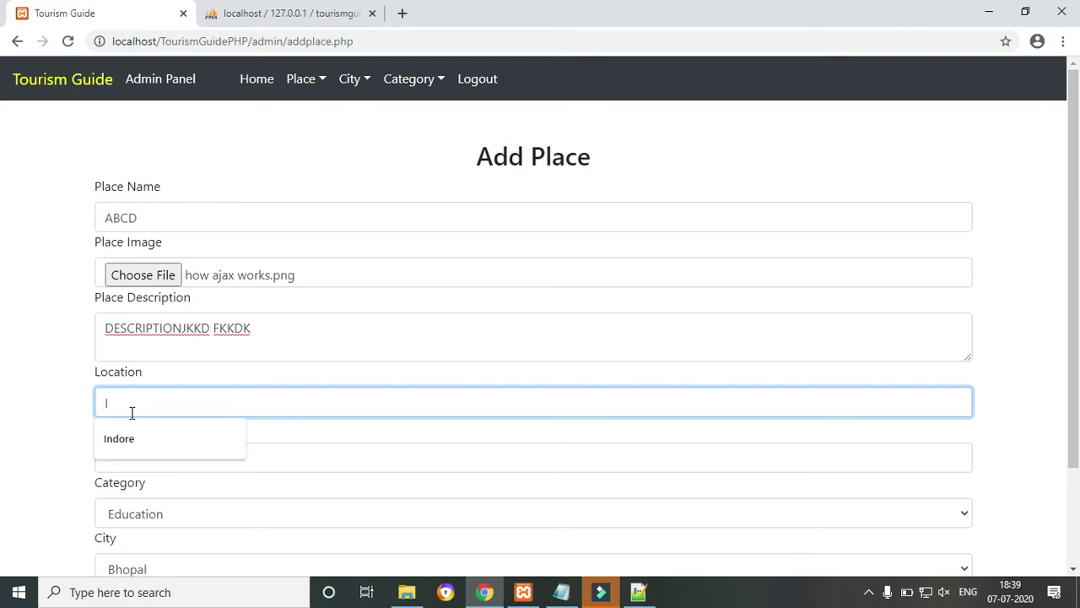
pyautogui.write('ndrapuri')
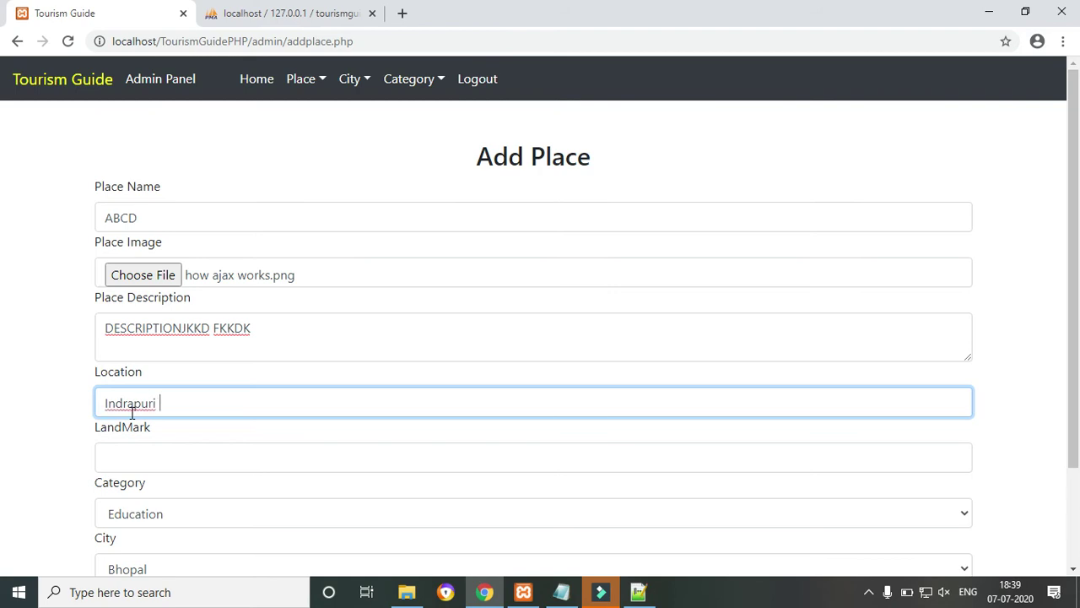
pyautogui.press('BackSpace')
pyautogui.click(131, 454)
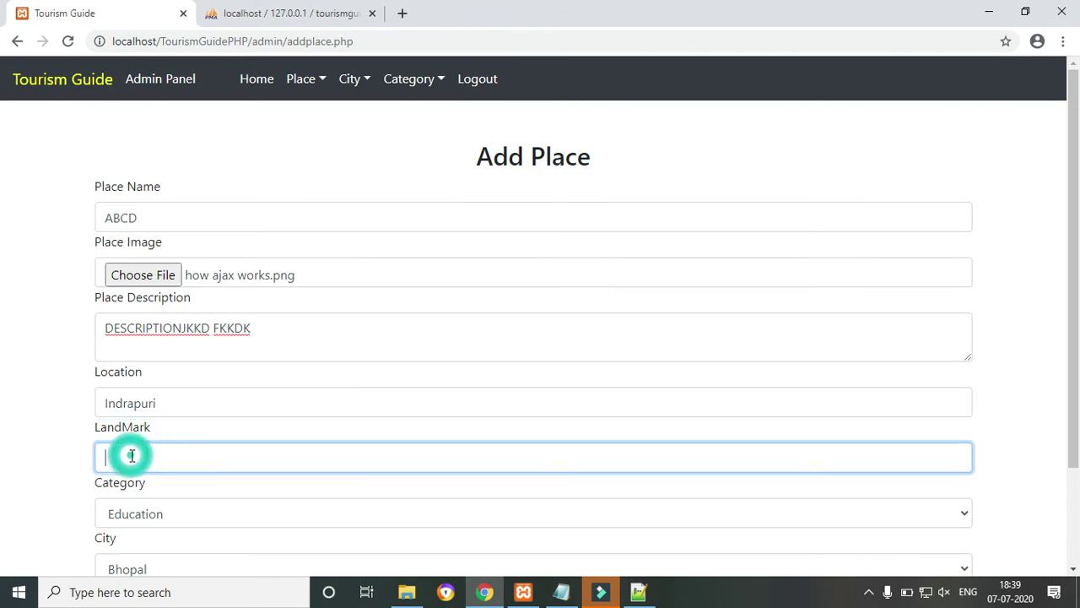
pyautogui.click(203, 399)
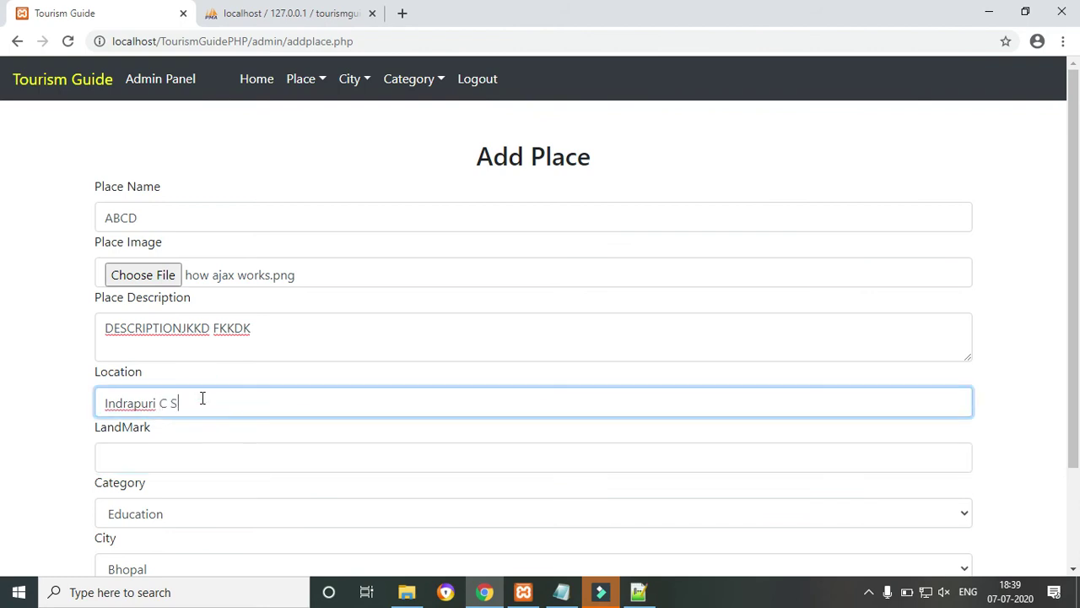
# Fill in LandMark as 'Near YCT Academy'.
pyautogui.click(152, 461)
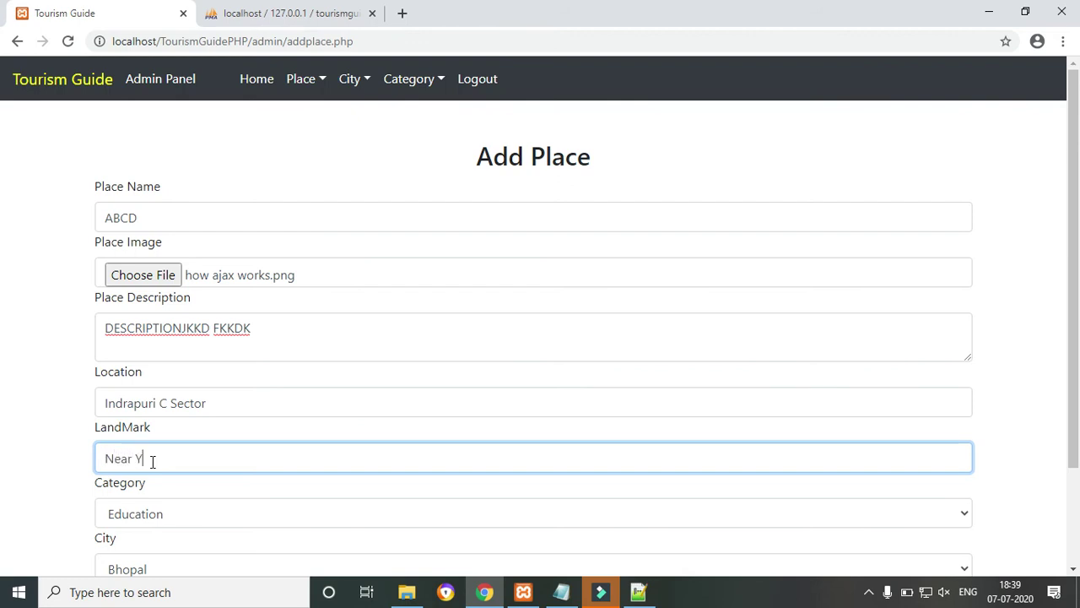
pyautogui.write('Near YCT Academy')
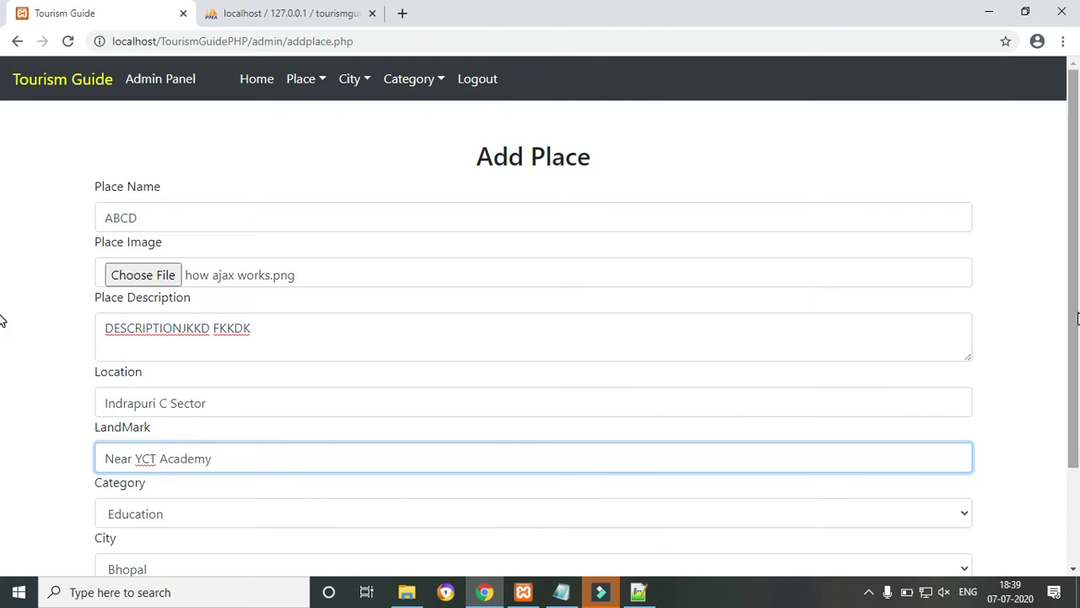
pyautogui.scroll(-2, 3, 316)
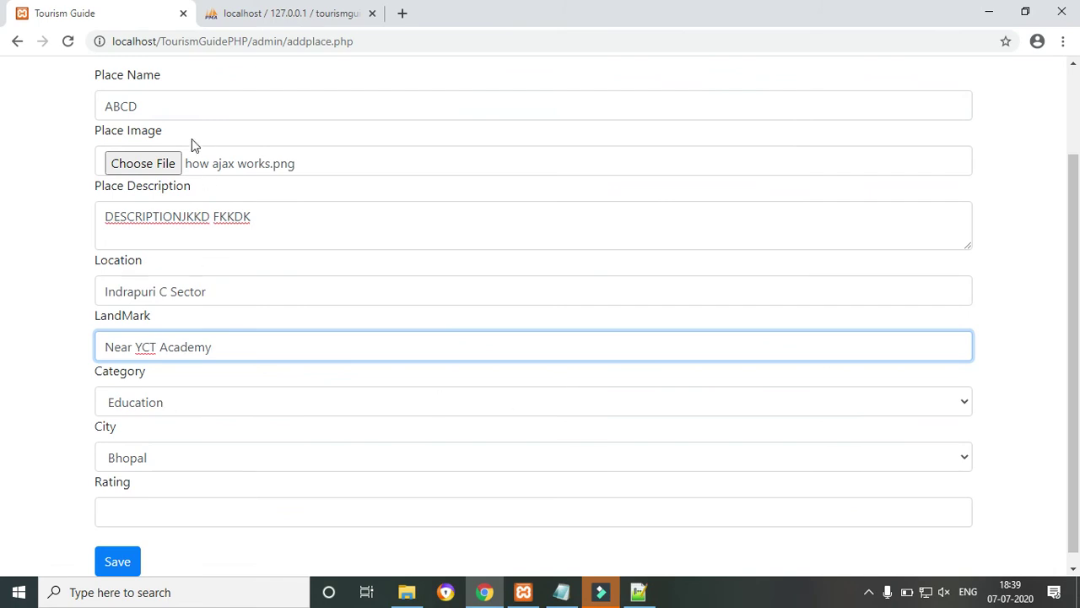
# Set category School, city Bhopal and rating 4, then save the ABCD place record.
pyautogui.click(150, 412)
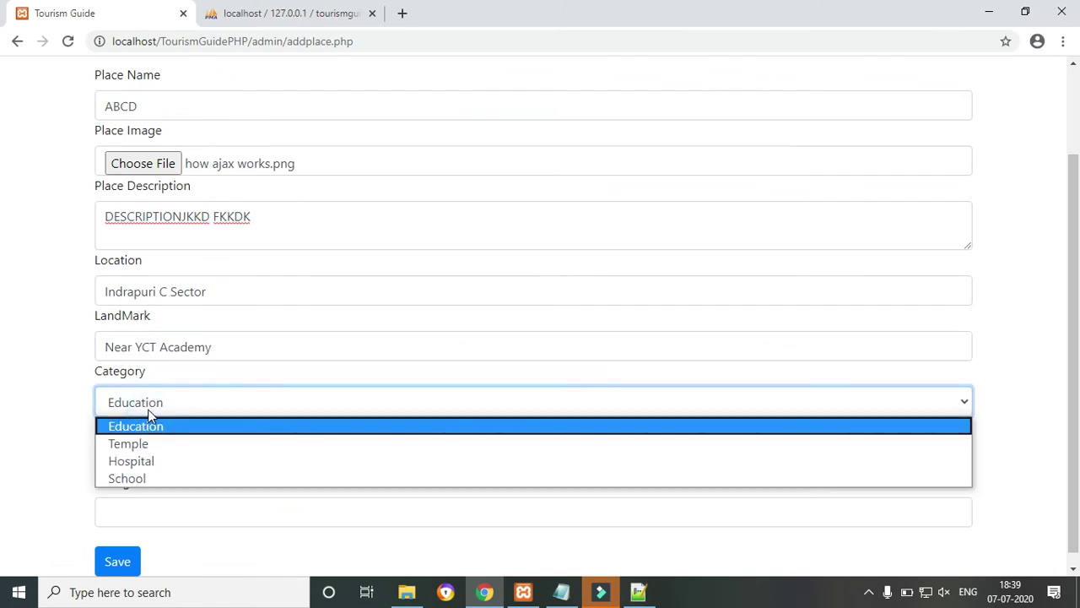
pyautogui.click(142, 478)
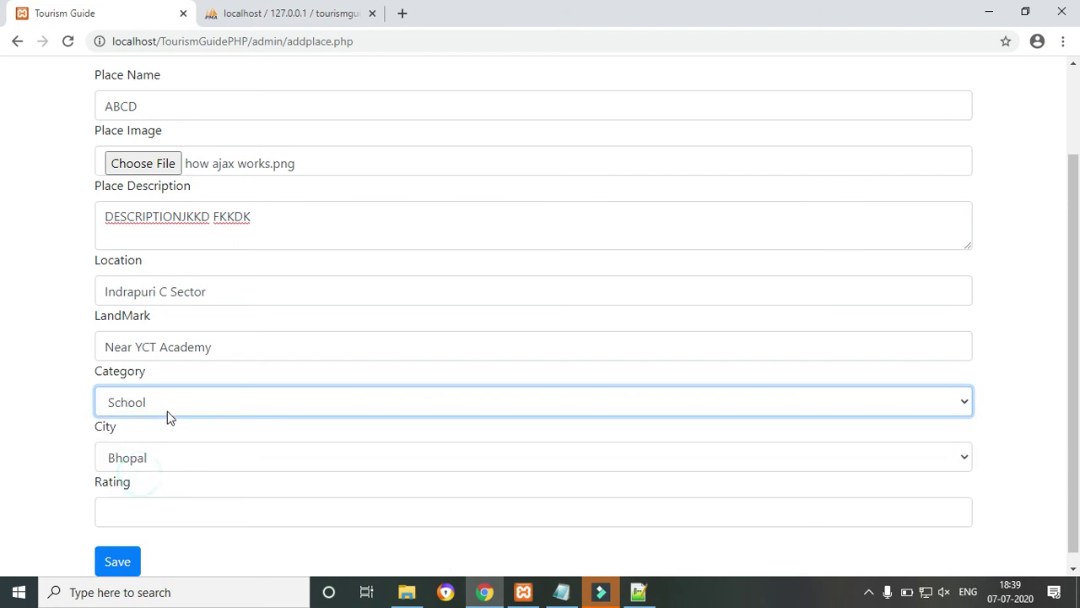
pyautogui.click(147, 464)
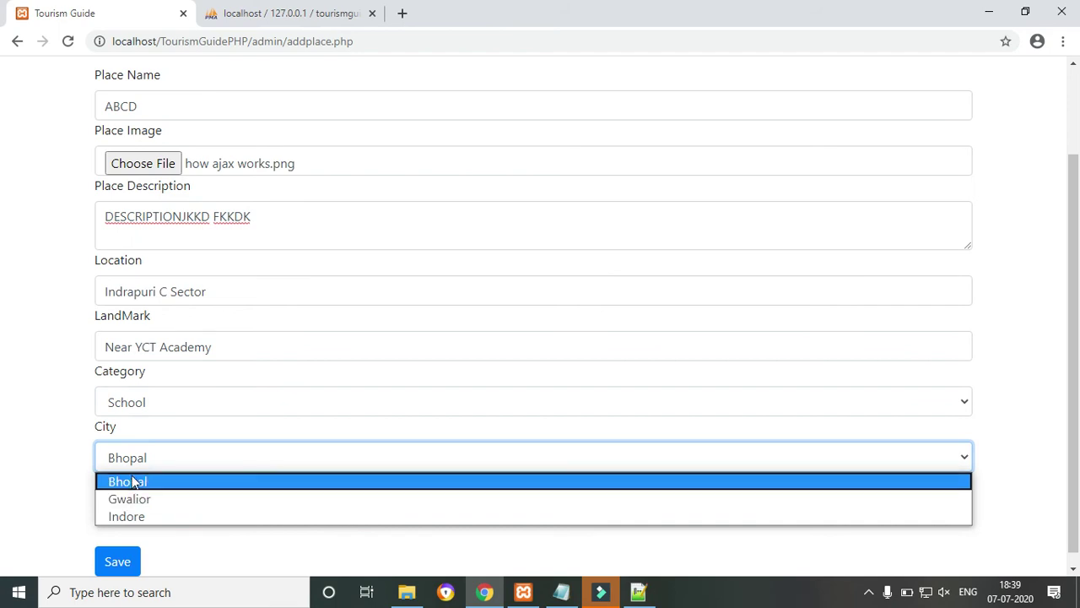
pyautogui.click(131, 481)
pyautogui.click(141, 508)
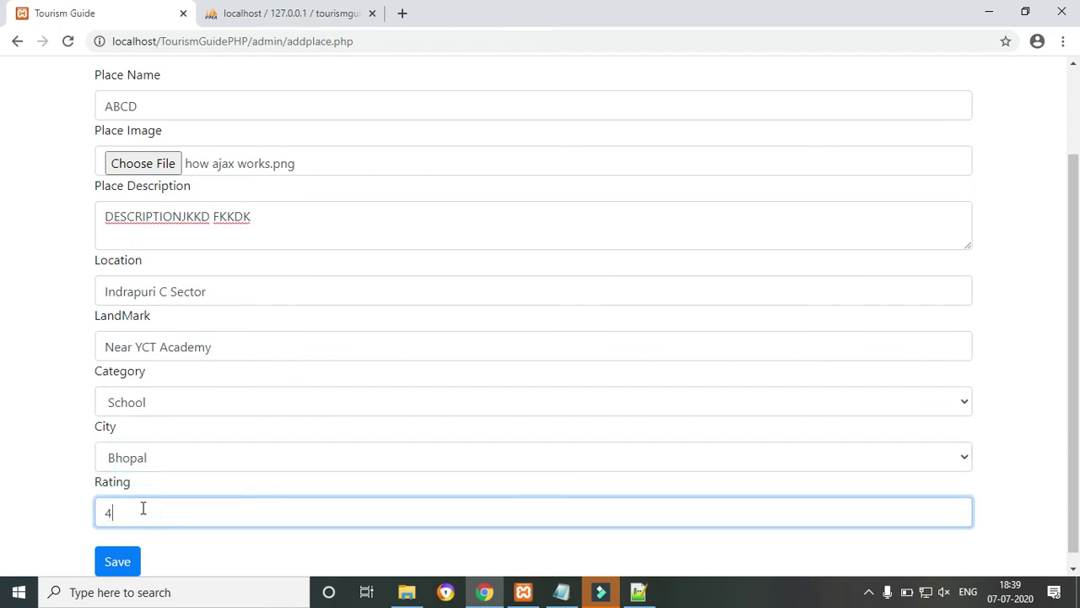
pyautogui.click(123, 567)
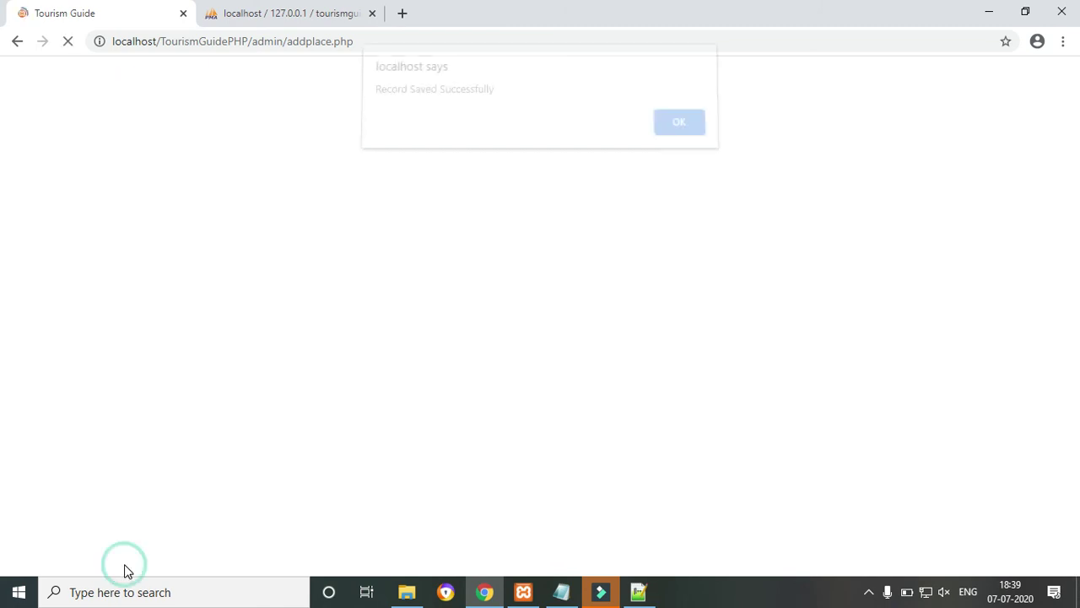
# Dismiss the save confirmation, log out of admin, and trim the address to localhost/TourismGuidePHP/.
pyautogui.click(670, 131)
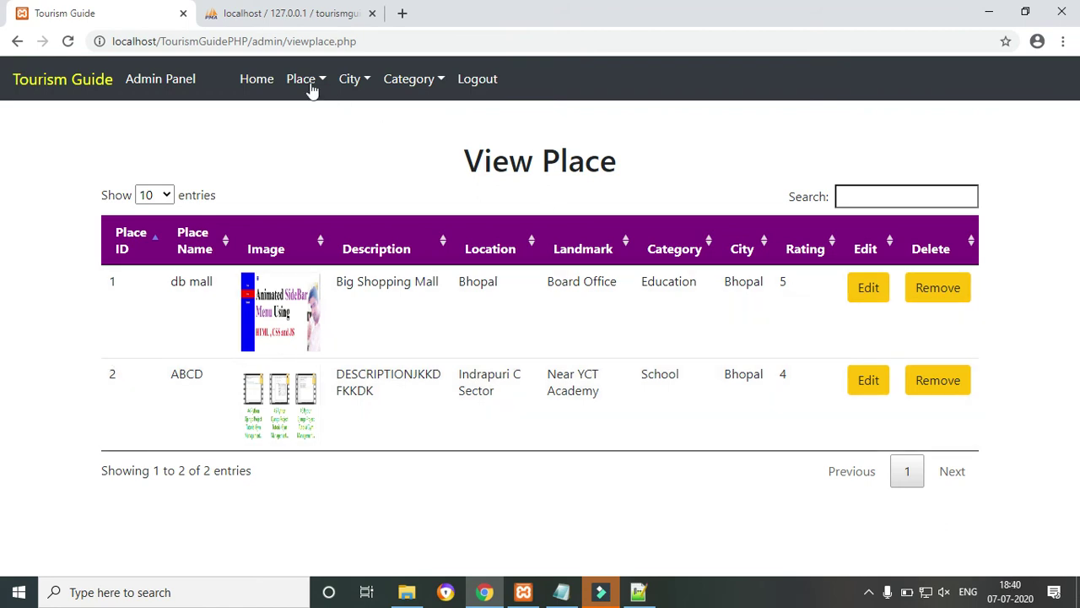
pyautogui.click(260, 79)
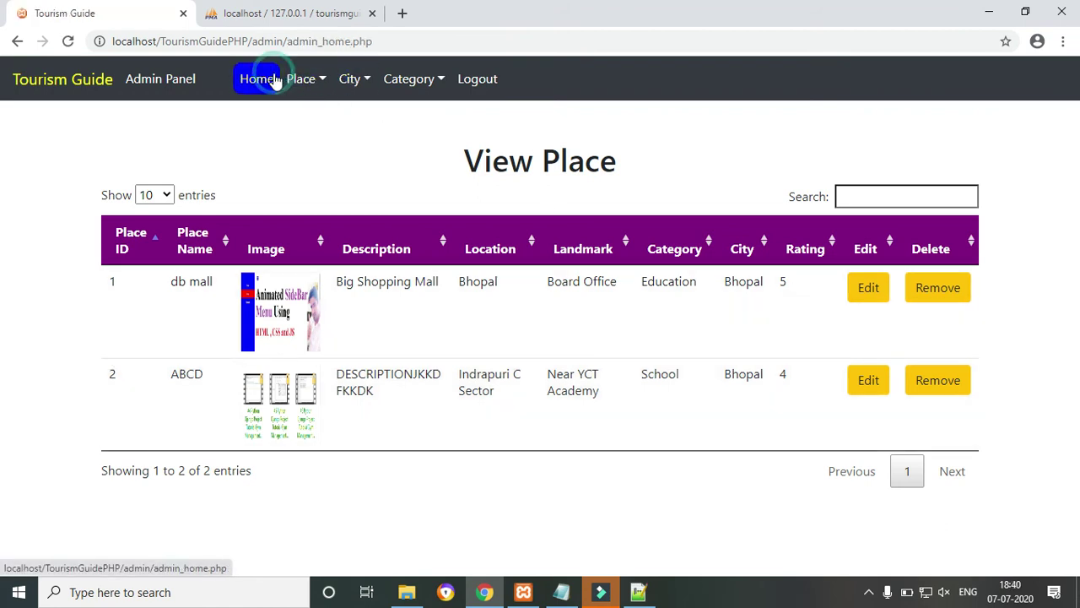
pyautogui.click(487, 87)
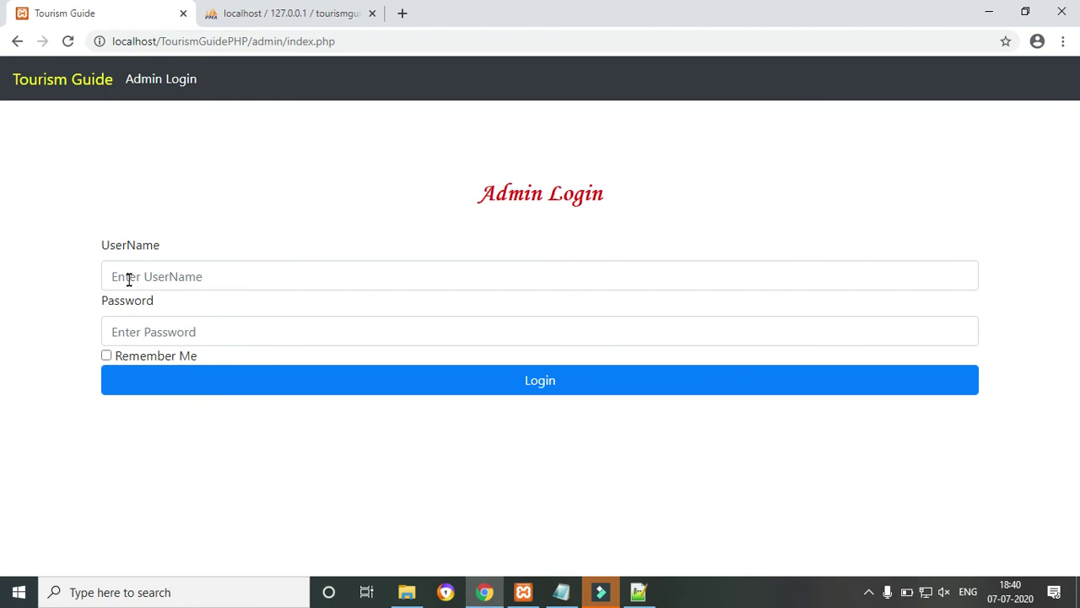
pyautogui.moveTo(361, 41); pyautogui.dragTo(253, 48)
pyautogui.press('BackSpace')
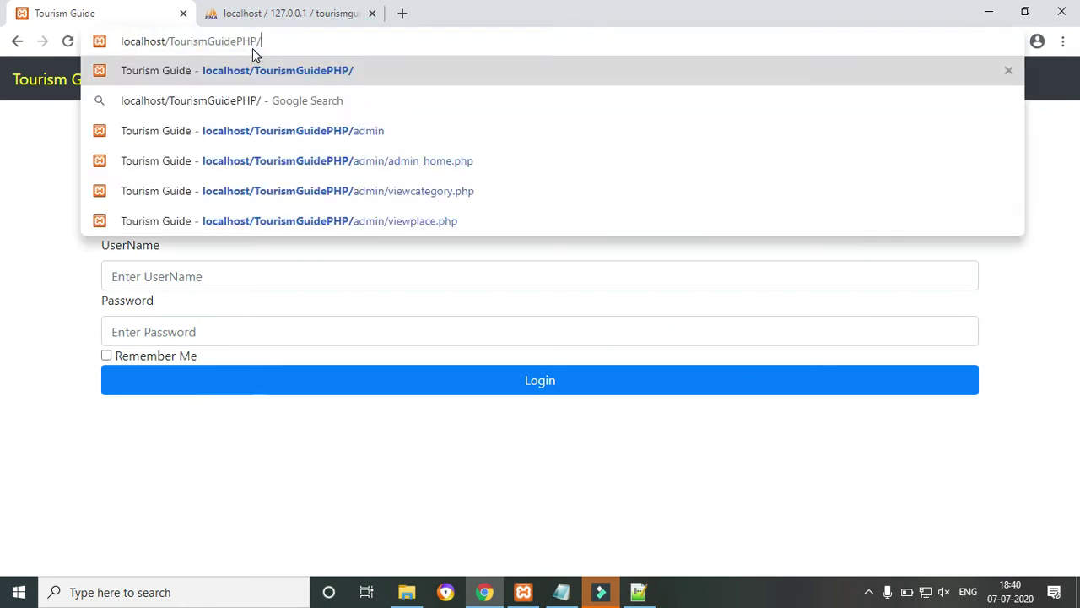
# Load the public home page and search city Bhopal, category School to list ABCD.
pyautogui.press('Return')
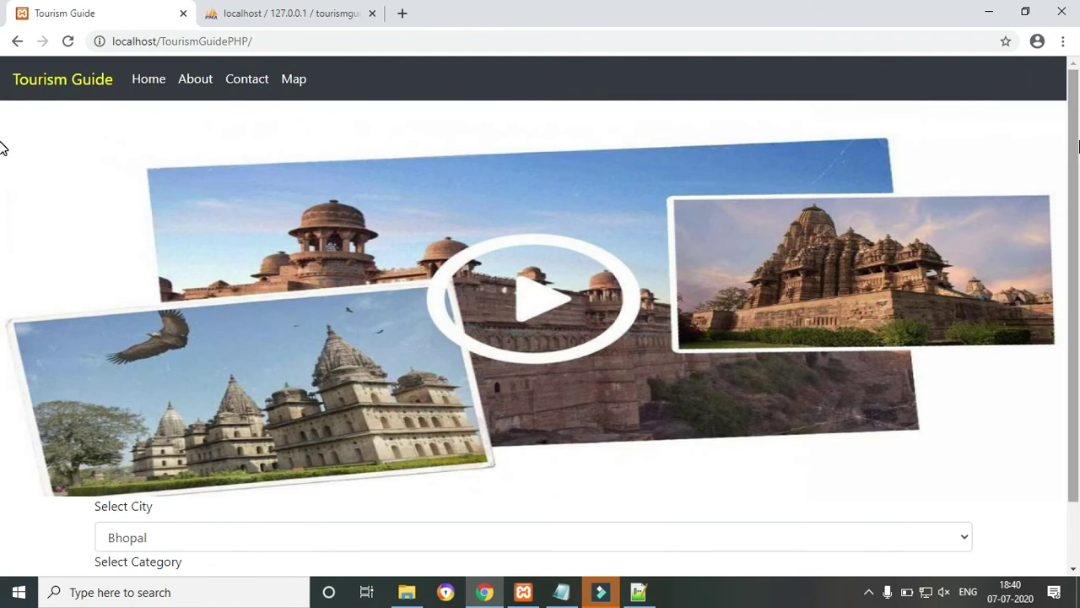
pyautogui.scroll(-1, 2, 307)
pyautogui.click(208, 472)
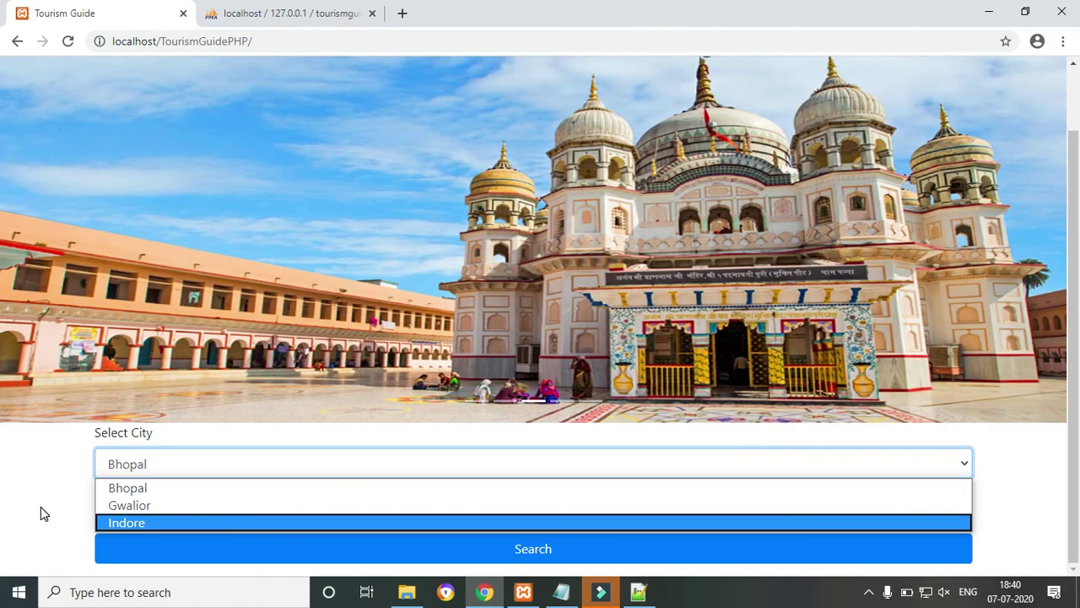
pyautogui.click(40, 506)
pyautogui.click(168, 465)
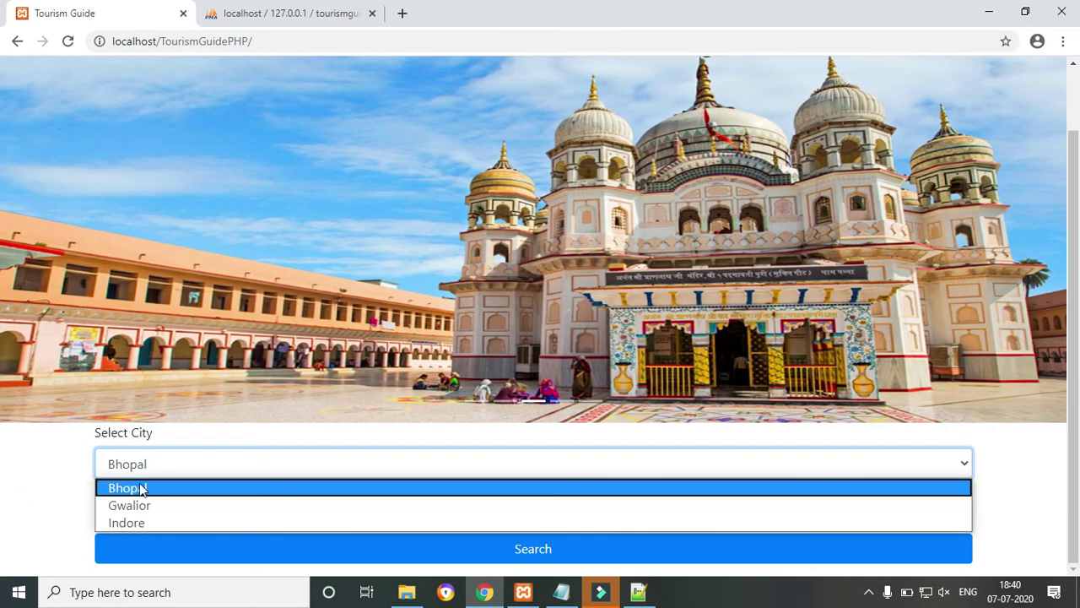
pyautogui.click(137, 487)
pyautogui.click(157, 518)
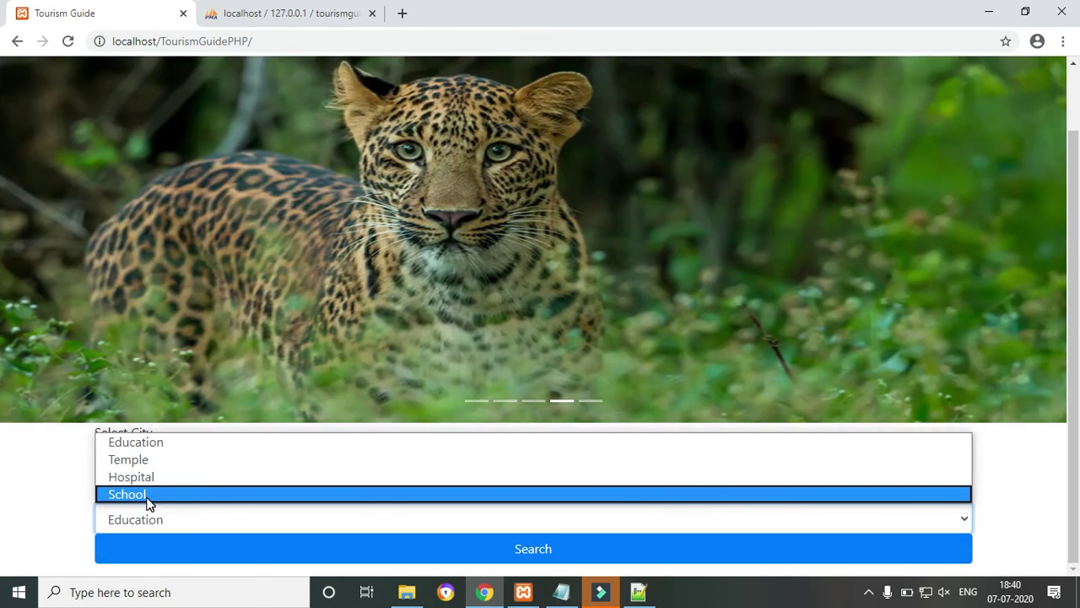
pyautogui.click(147, 496)
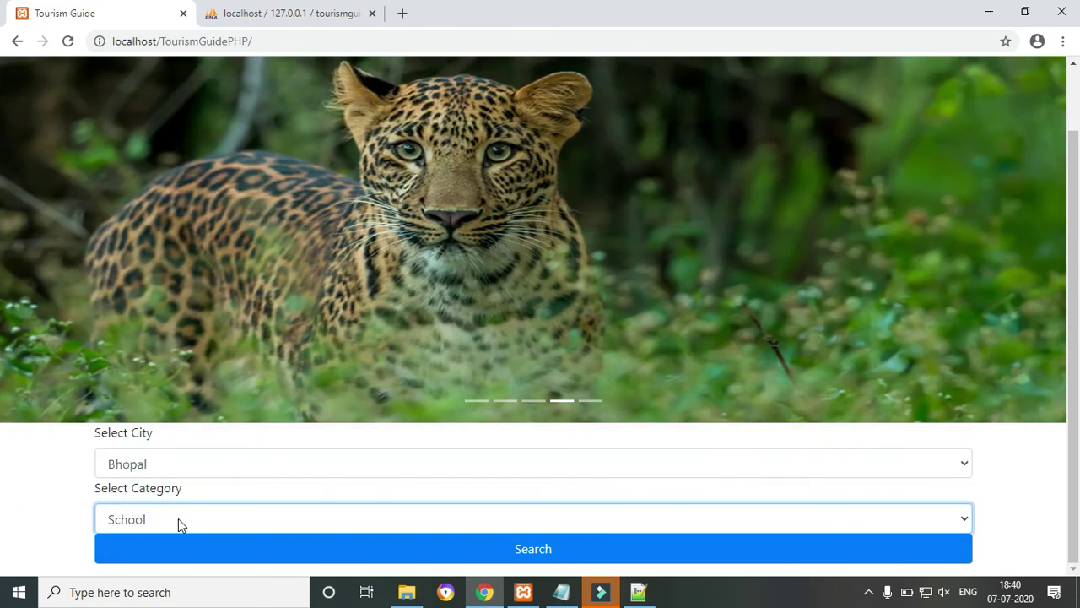
pyautogui.click(197, 549)
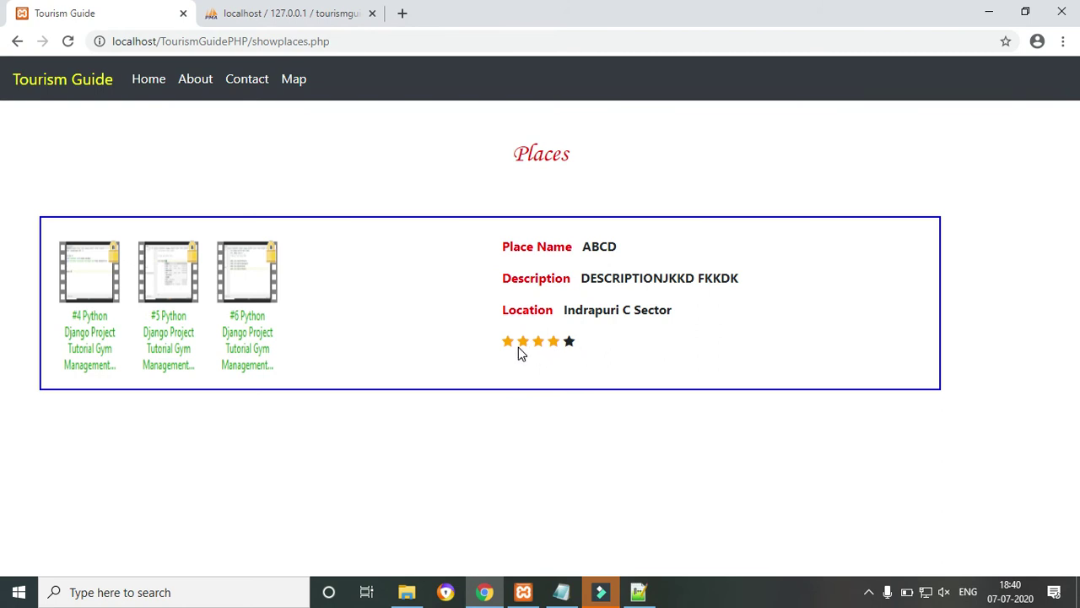
# Search Bhopal places in the Education category to find db mall.
pyautogui.click(17, 40)
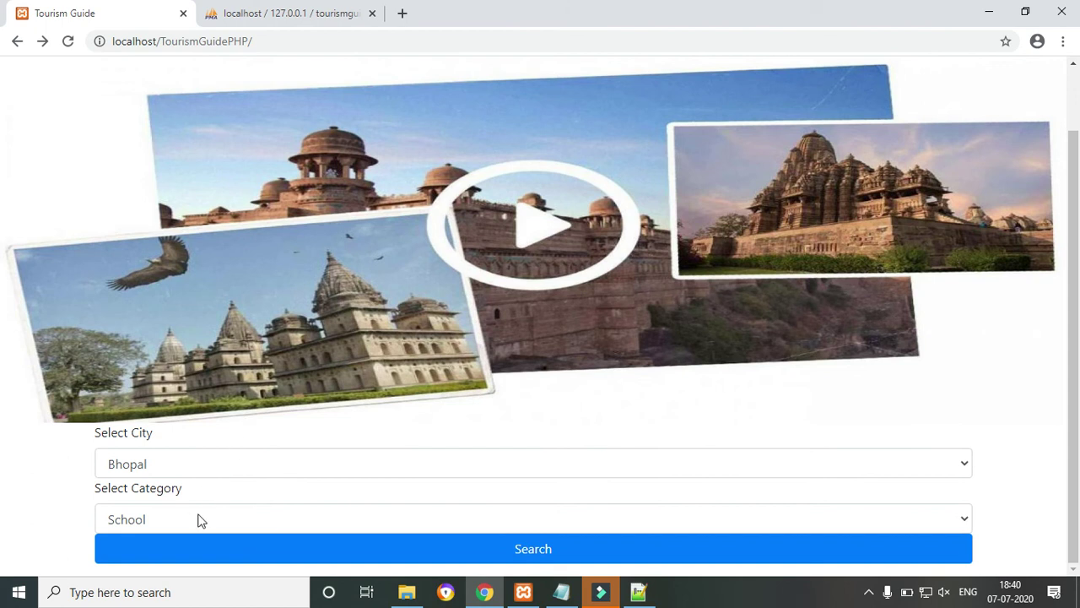
pyautogui.click(200, 518)
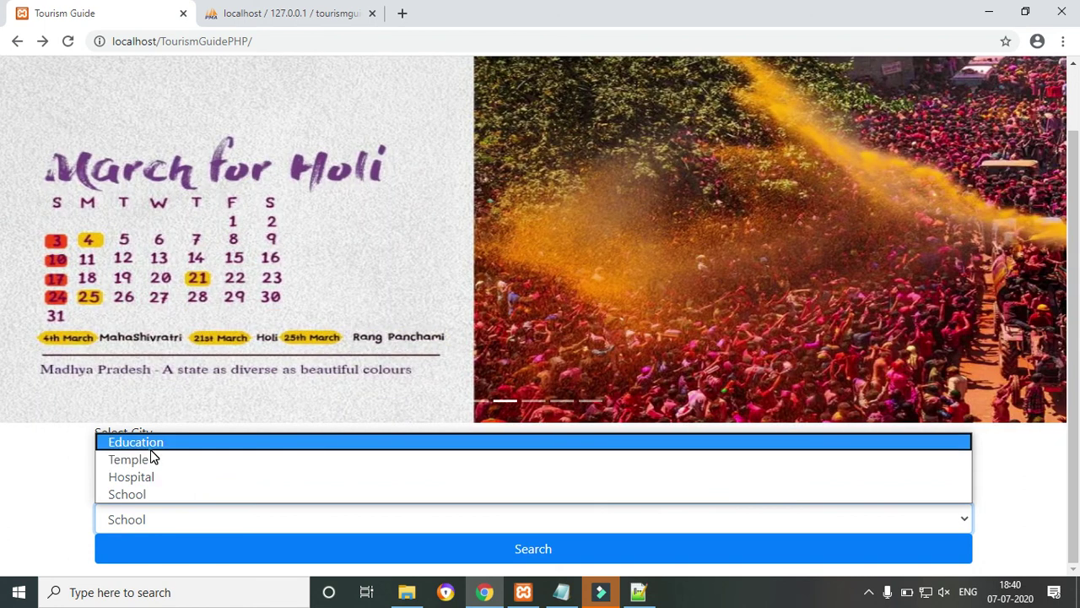
pyautogui.click(150, 444)
pyautogui.click(168, 557)
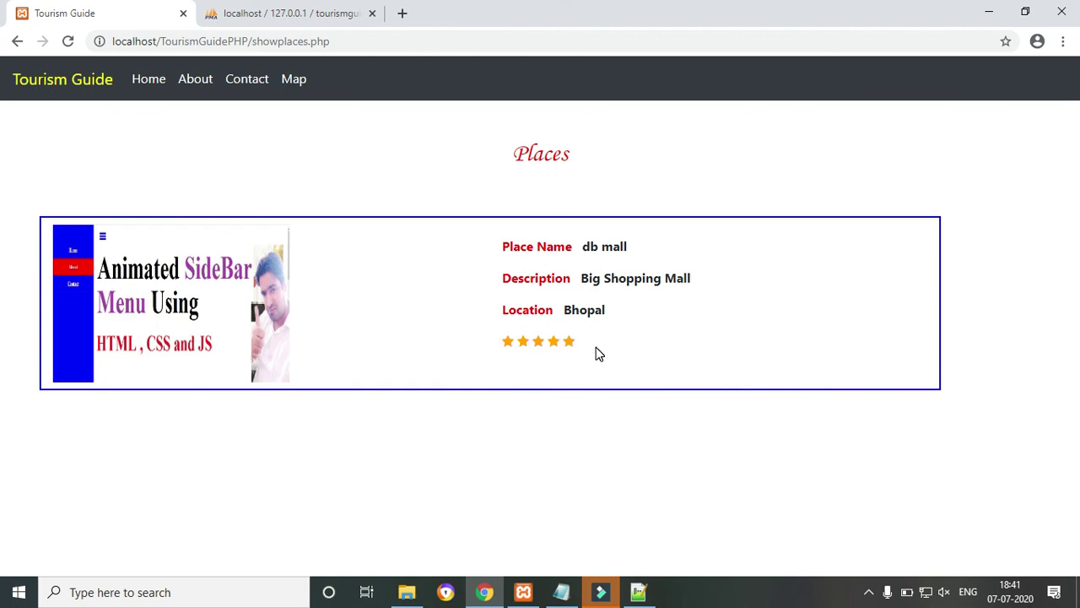
# Return to the home page, leaving the search form on Bhopal and Education.
pyautogui.click(17, 42)
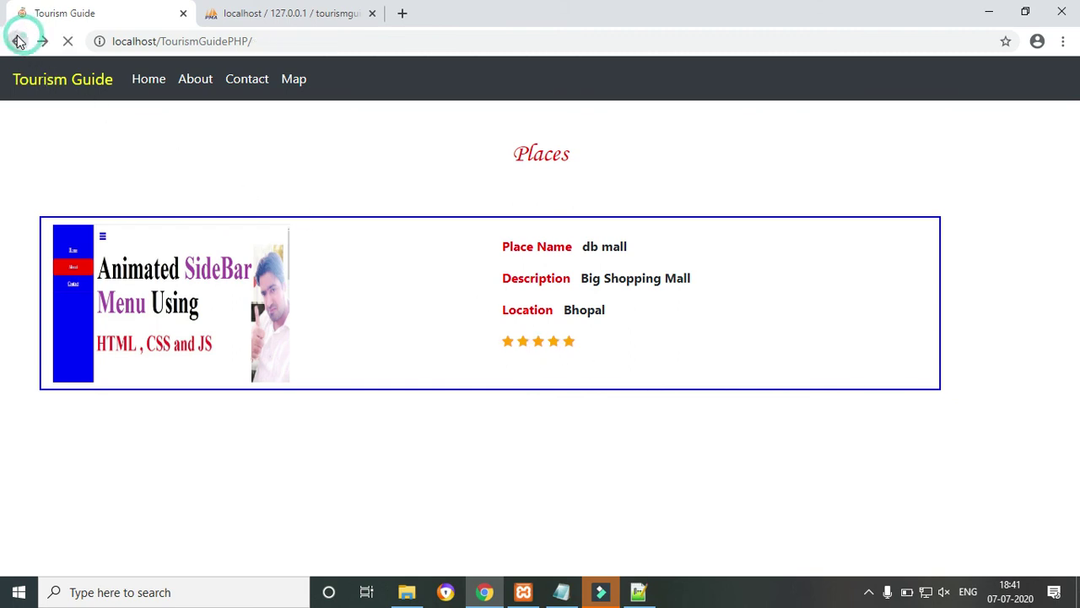
pyautogui.click(179, 510)
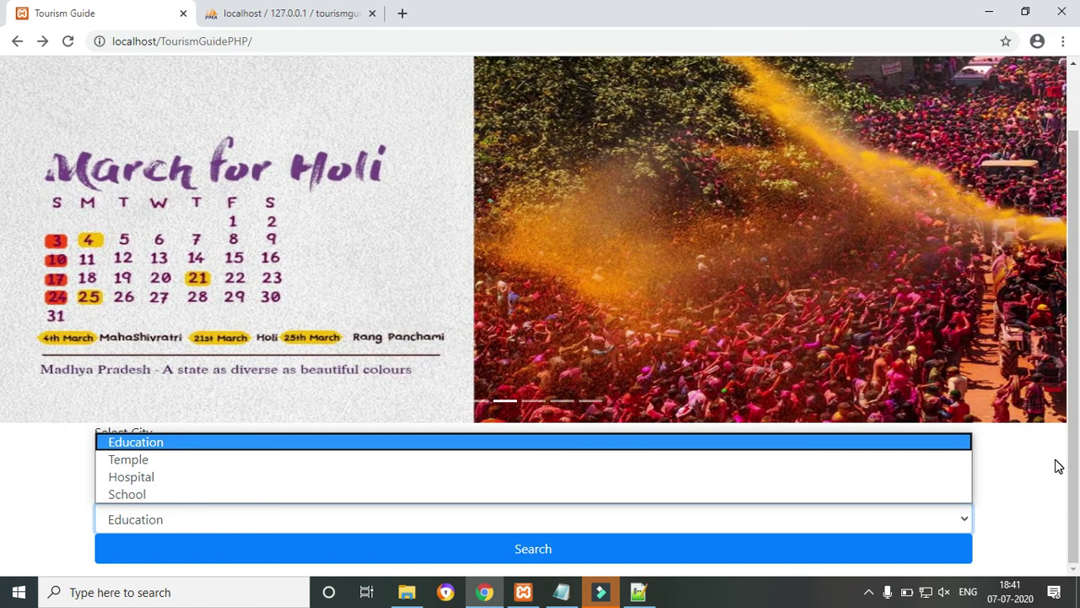
pyautogui.click(1057, 464)
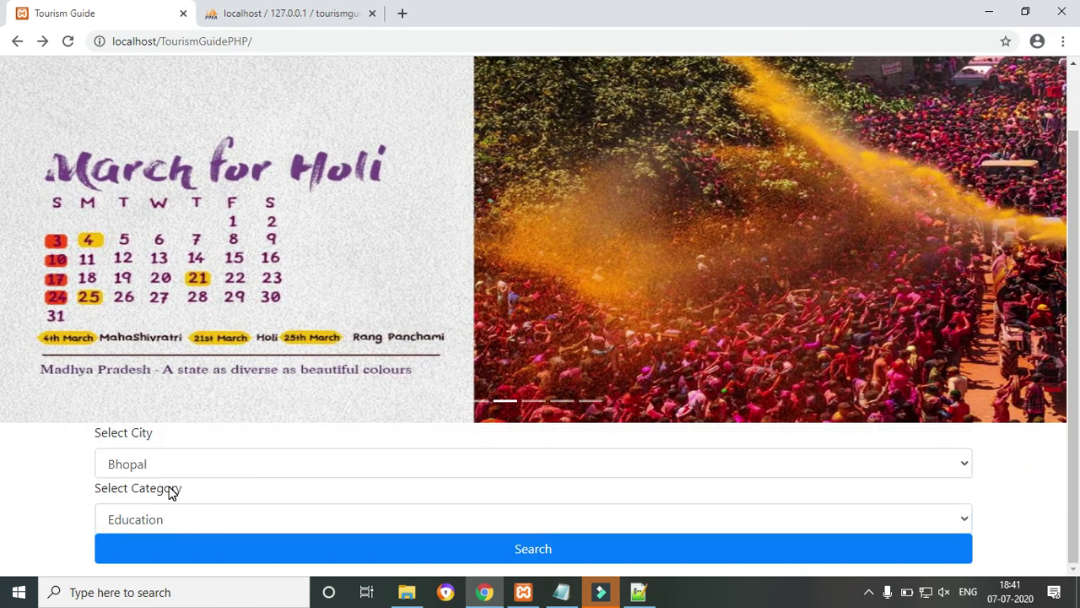
pyautogui.click(161, 518)
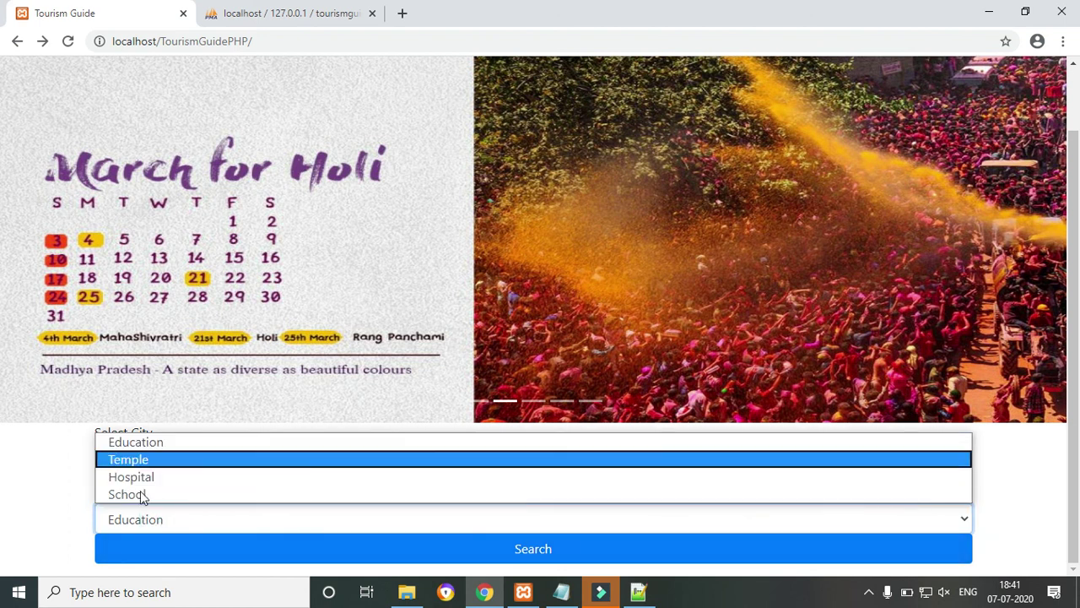
pyautogui.click(38, 512)
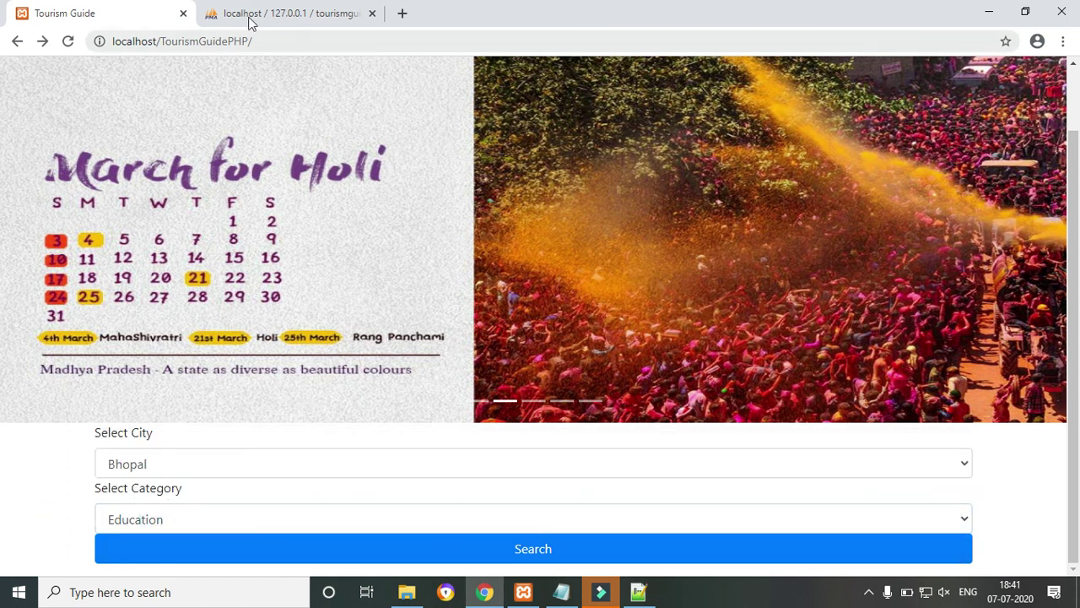
pyautogui.click(306, 34)
pyautogui.click(306, 34)
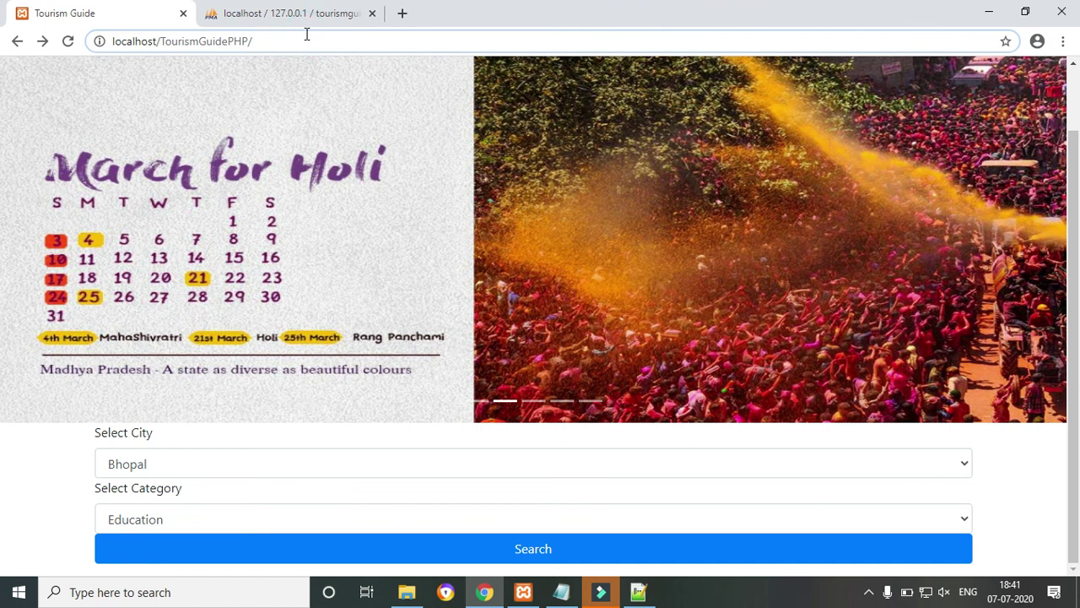
# Go to localhost/TourismGuidePHP/admin and sign in with the admin username and password.
pyautogui.write('admin')
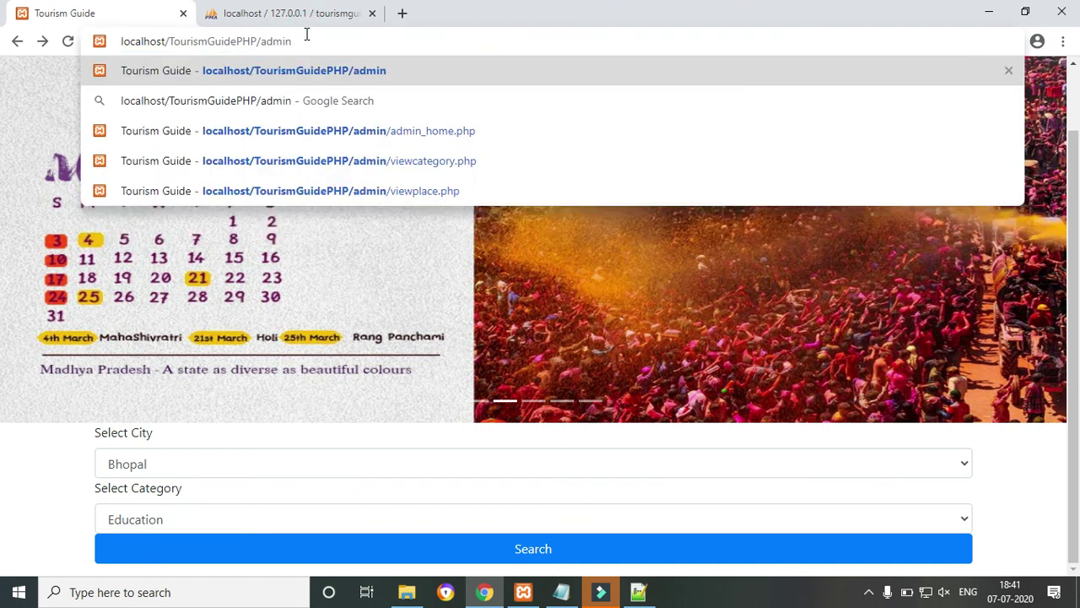
pyautogui.press('Return')
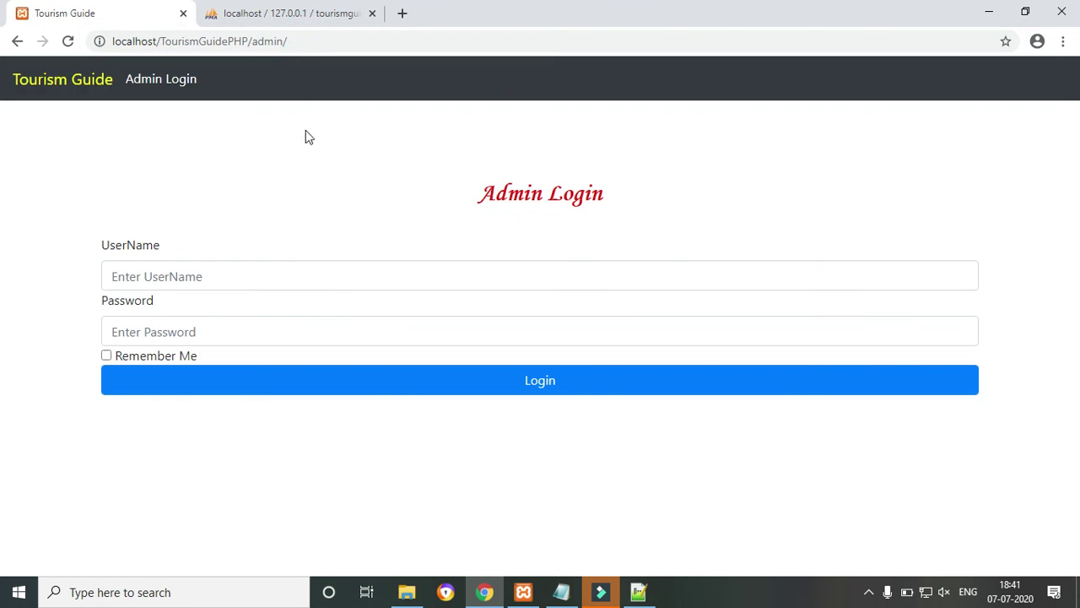
pyautogui.click(208, 284)
pyautogui.write('a')
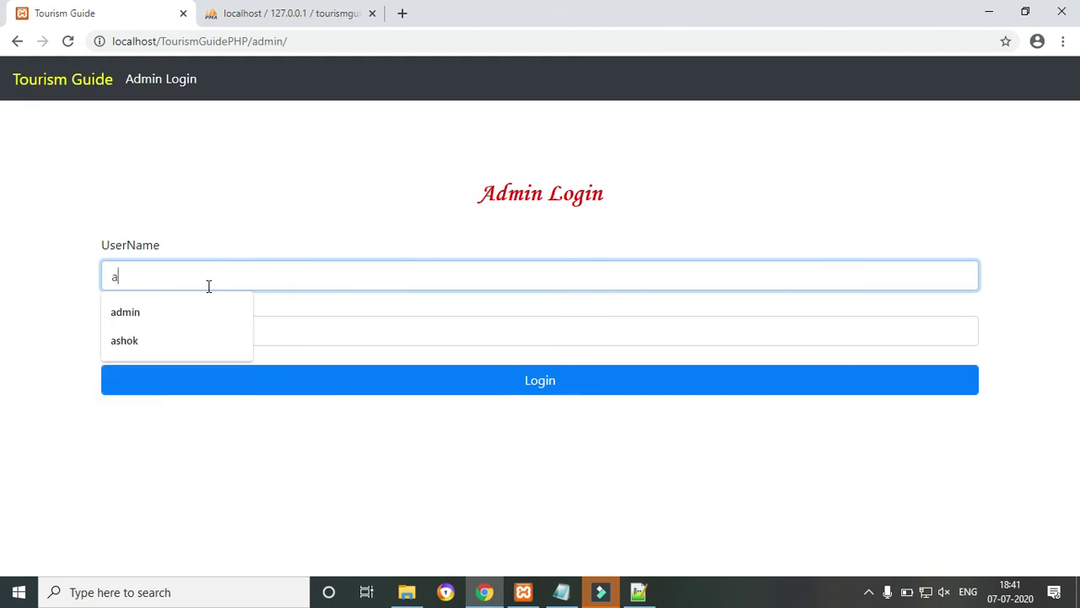
pyautogui.write('dmin')
pyautogui.press('Tab')
pyautogui.write('123')
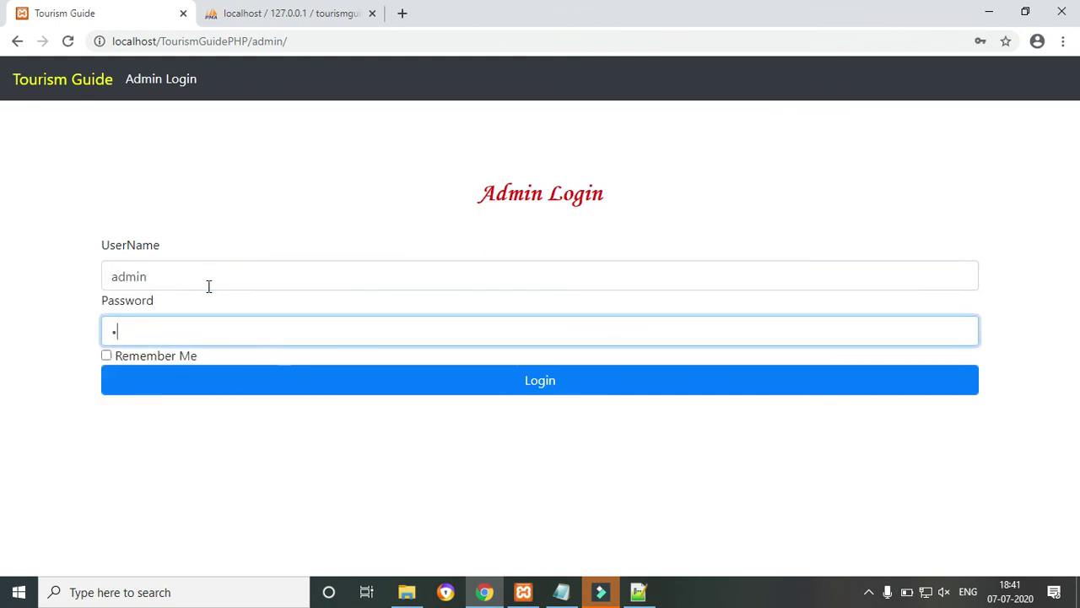
pyautogui.write('45')
pyautogui.click(259, 369)
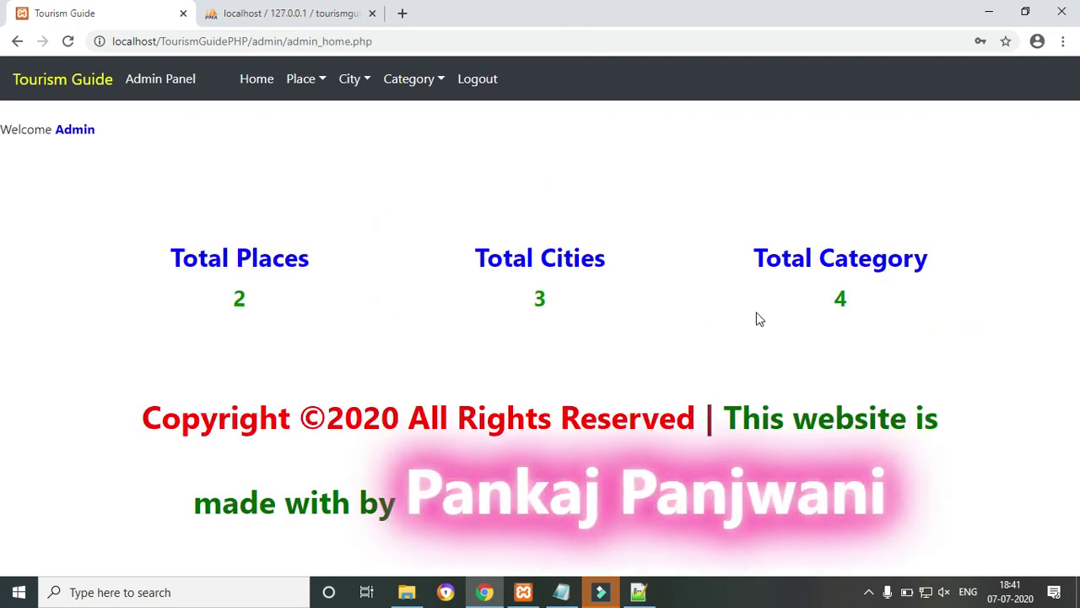
# Open Total Places to list db mall and ABCD, selecting db mall's Education category.
pyautogui.click(223, 260)
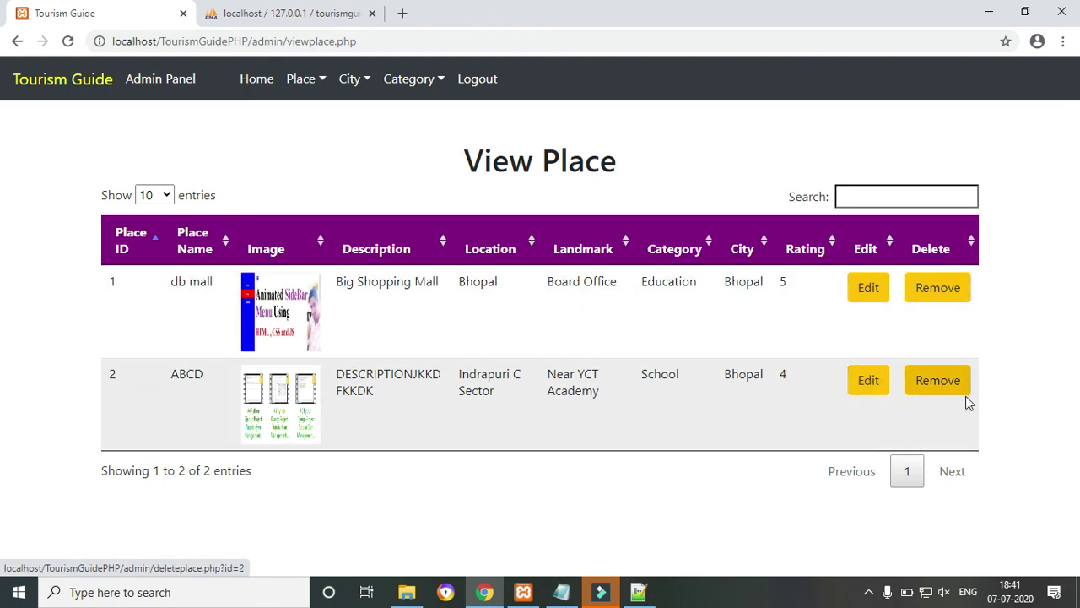
pyautogui.moveTo(646, 282); pyautogui.dragTo(706, 296)
pyautogui.click(671, 287)
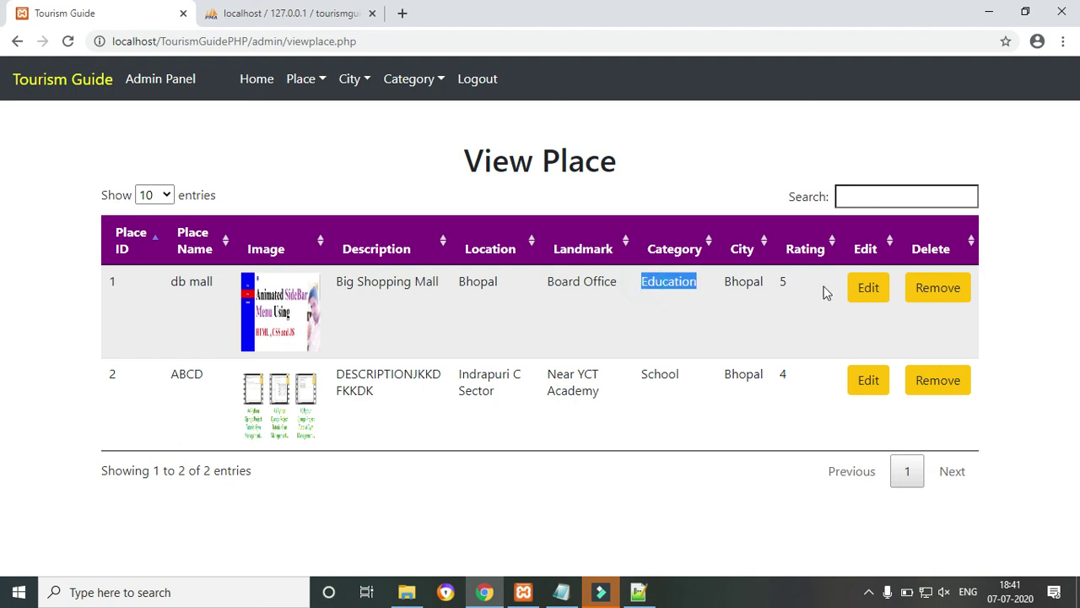